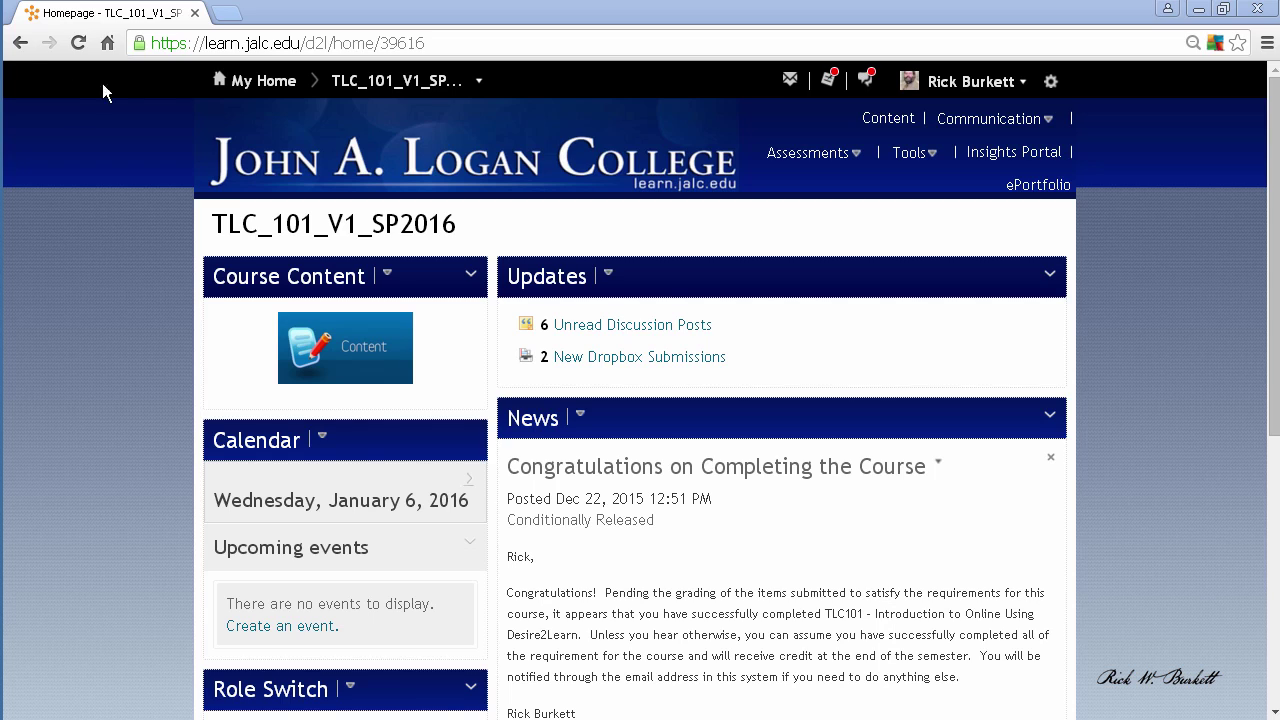
Open the Course Builder for TLC_101_V1_SP2016 from the course administration tools and start it past the welcome page
click(913, 158)
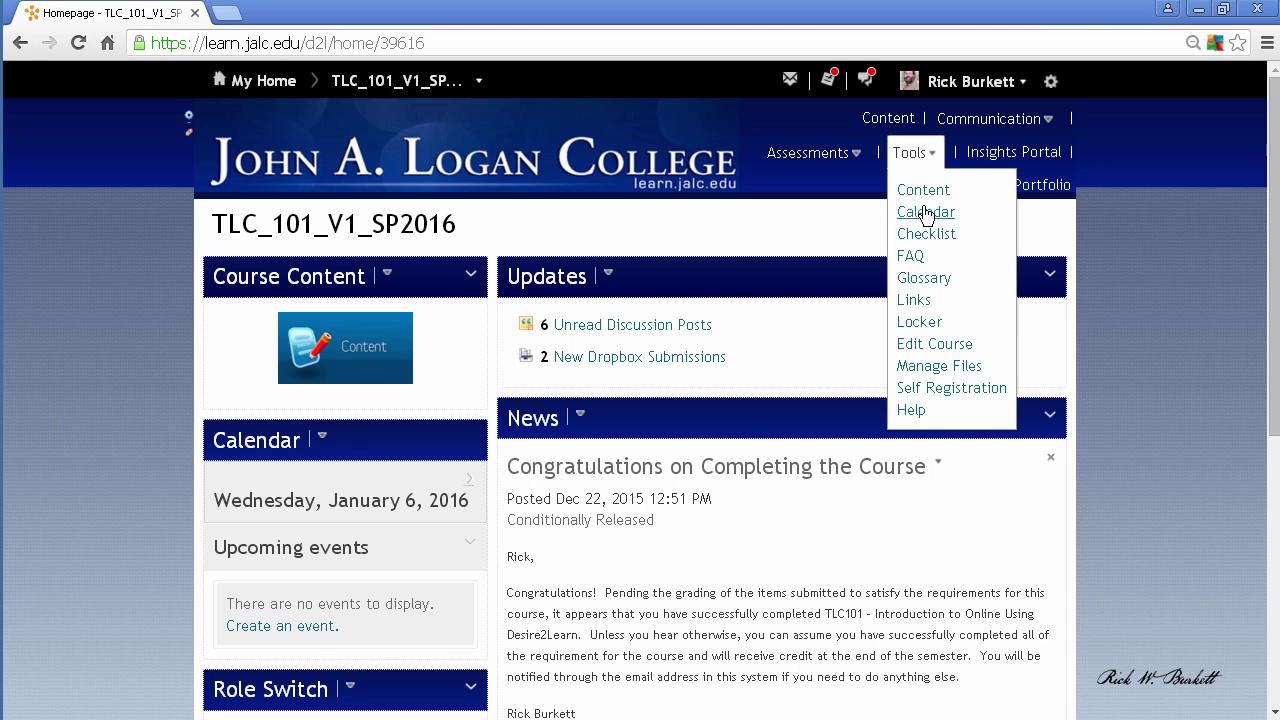
click(918, 345)
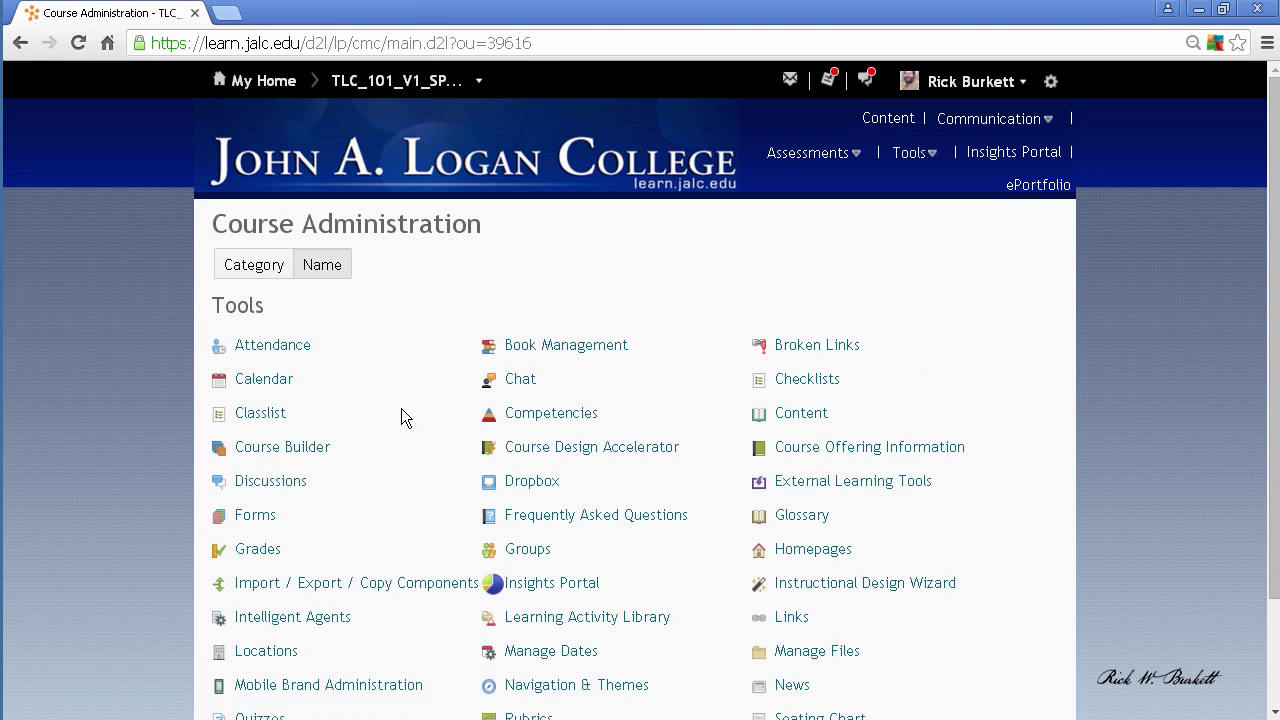
click(281, 449)
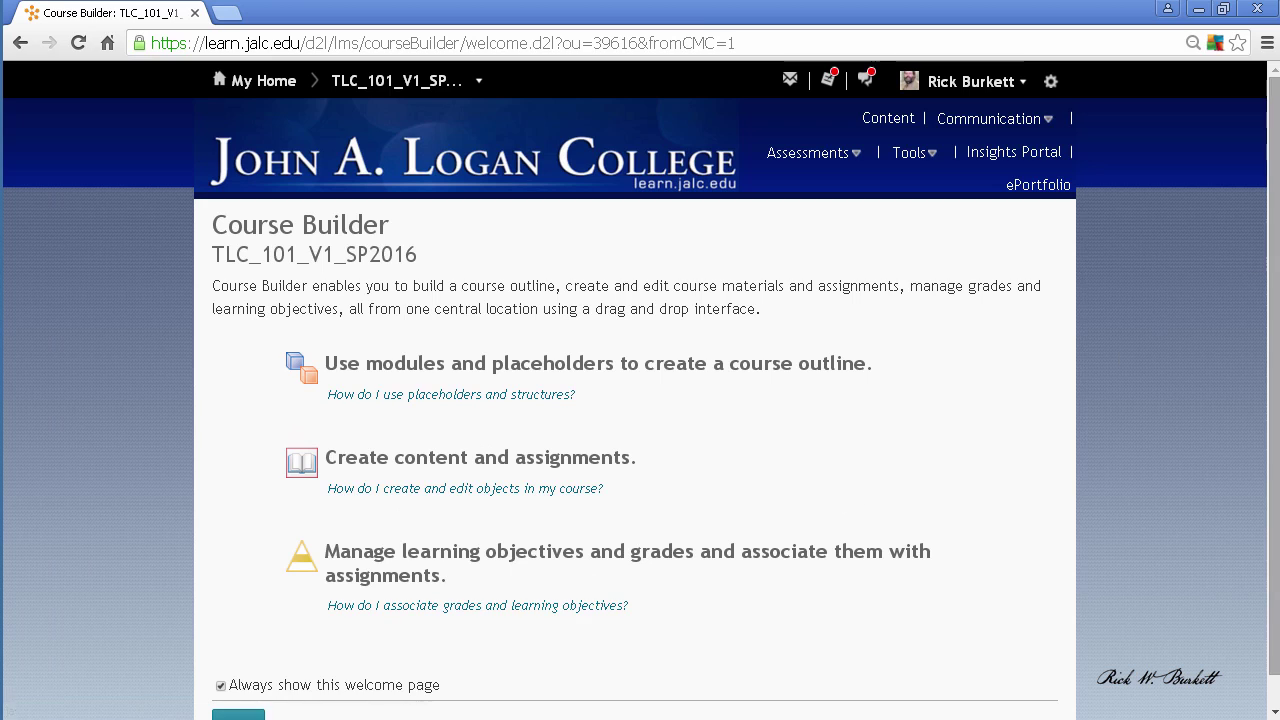
scroll(640, 640, down, 1)
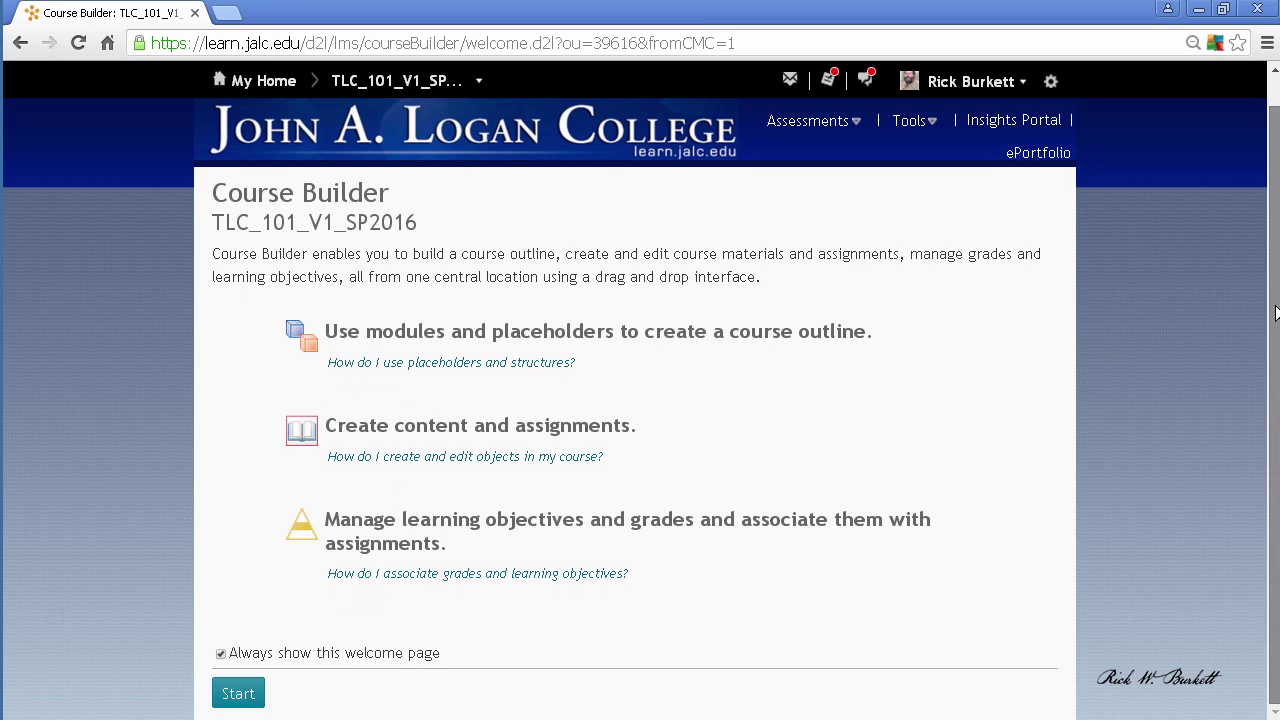
click(244, 694)
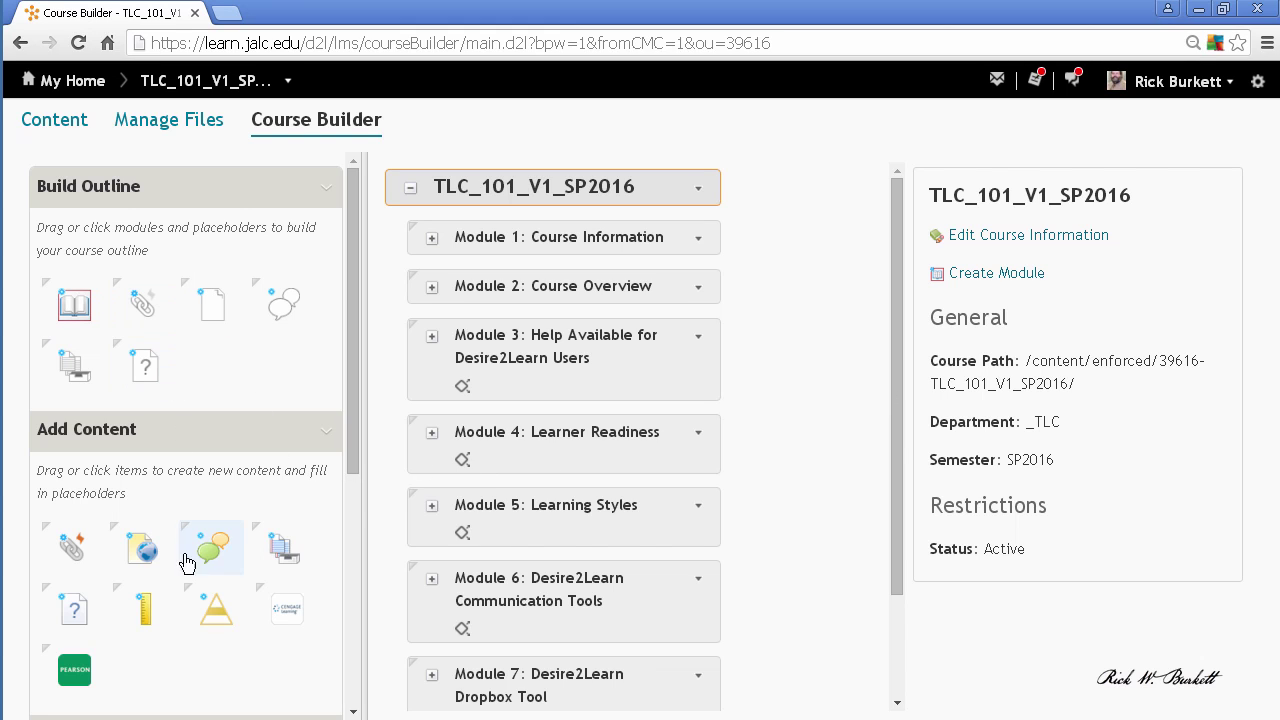
Look over the Course Builder's outline, content and browsing tools, and show the details of Module 1: Course Information
drag(350, 401, 357, 562)
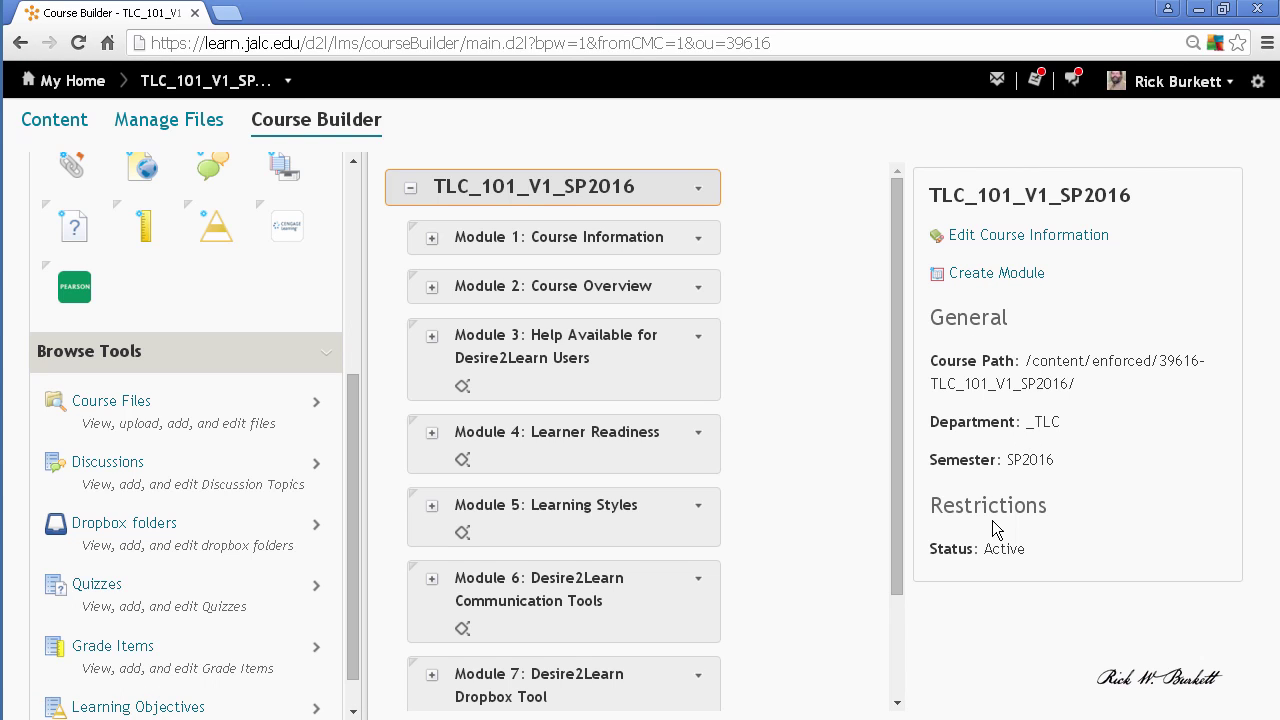
click(667, 240)
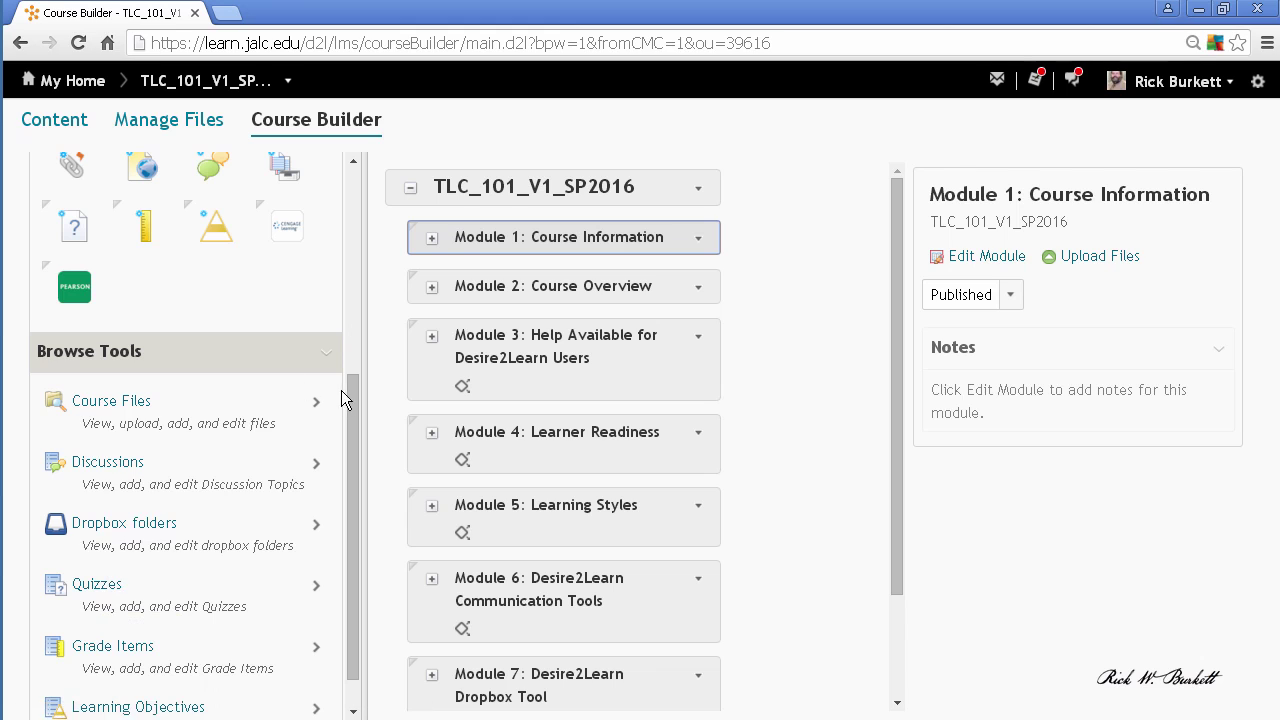
drag(348, 393, 350, 184)
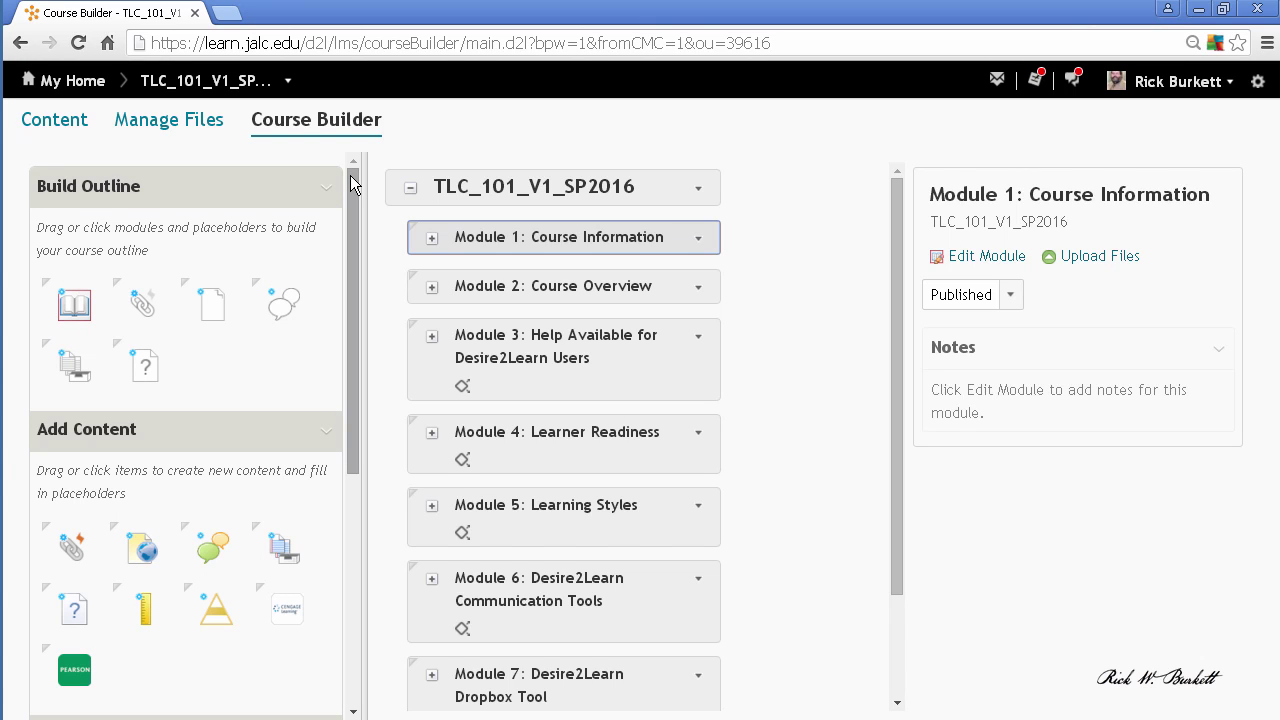
Leave the Course Builder for the course content and view Module 7: Desire2Learn Dropbox Tool
click(58, 130)
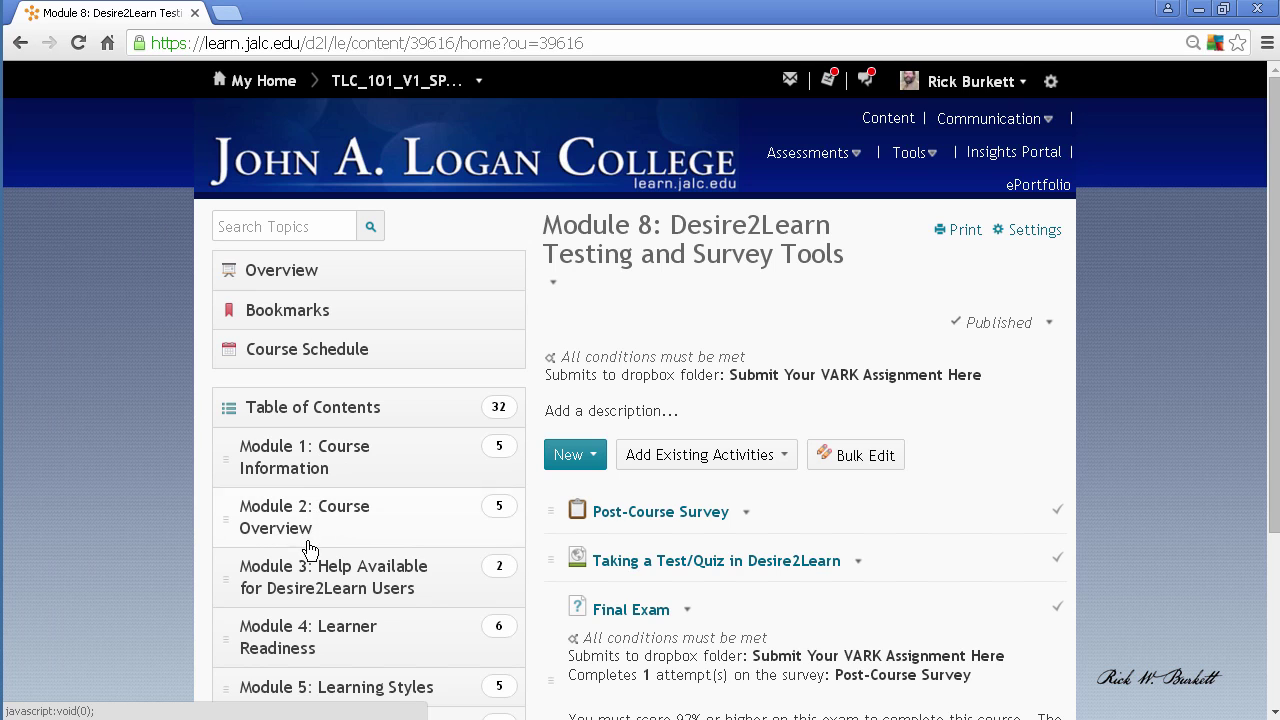
scroll(310, 597, down, 2)
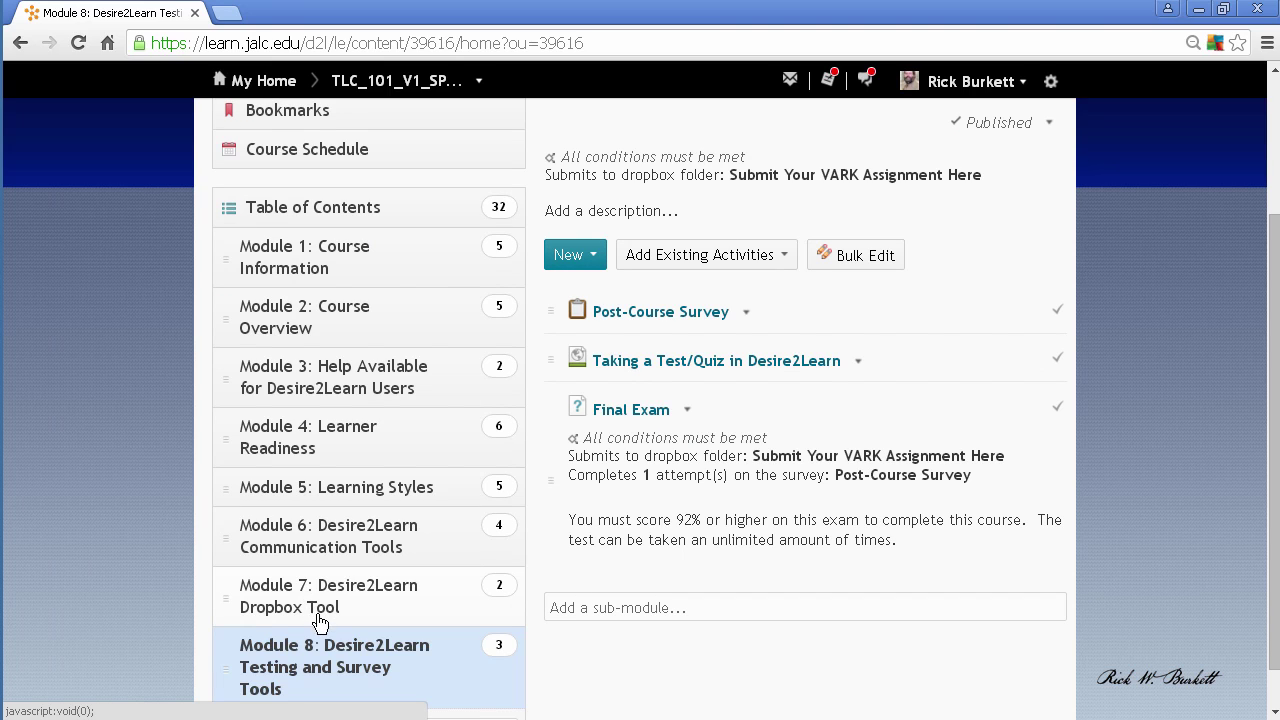
click(318, 614)
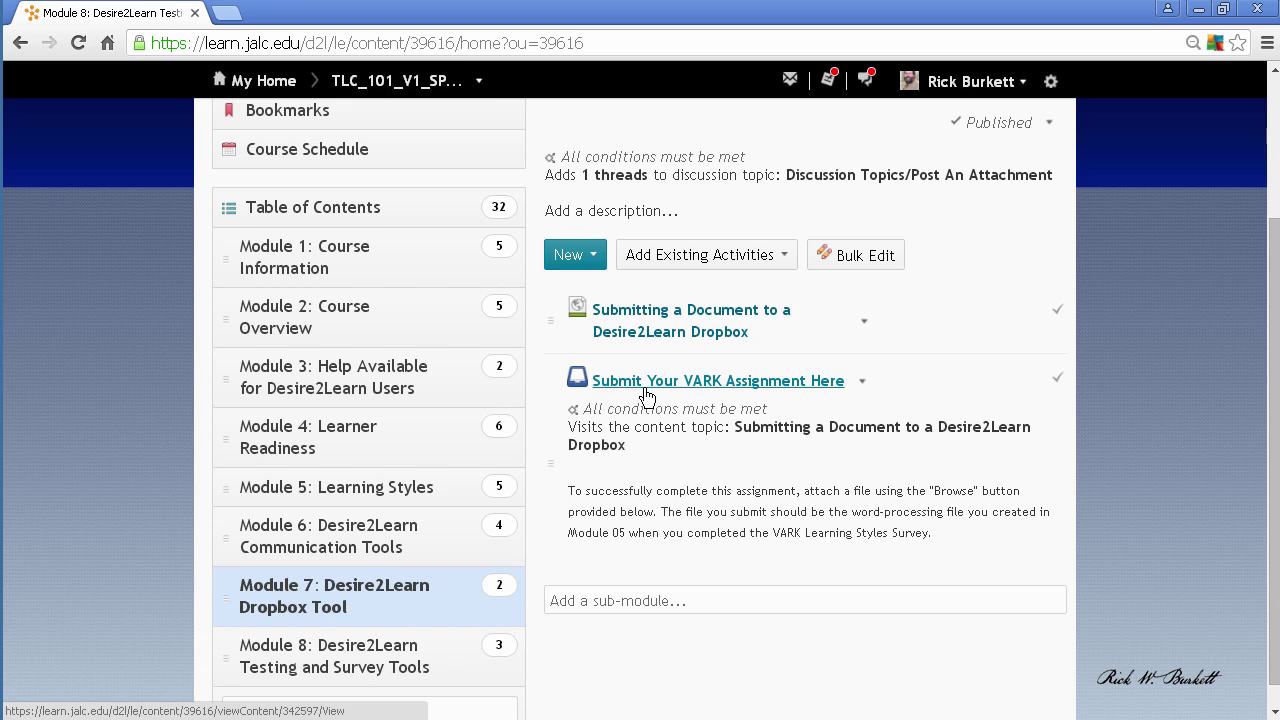
drag(1273, 257, 1262, 97)
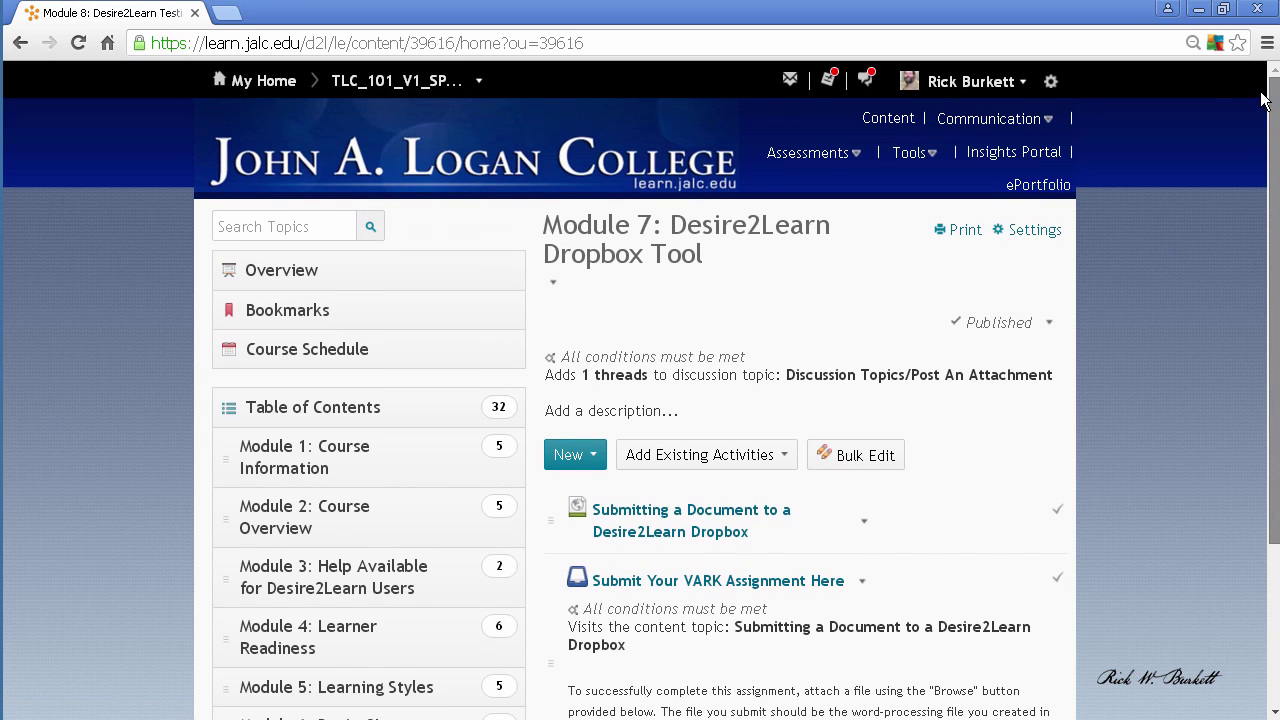
View the course's dropbox folders and its list of managed grade items, finishing on the dropbox folders
click(853, 157)
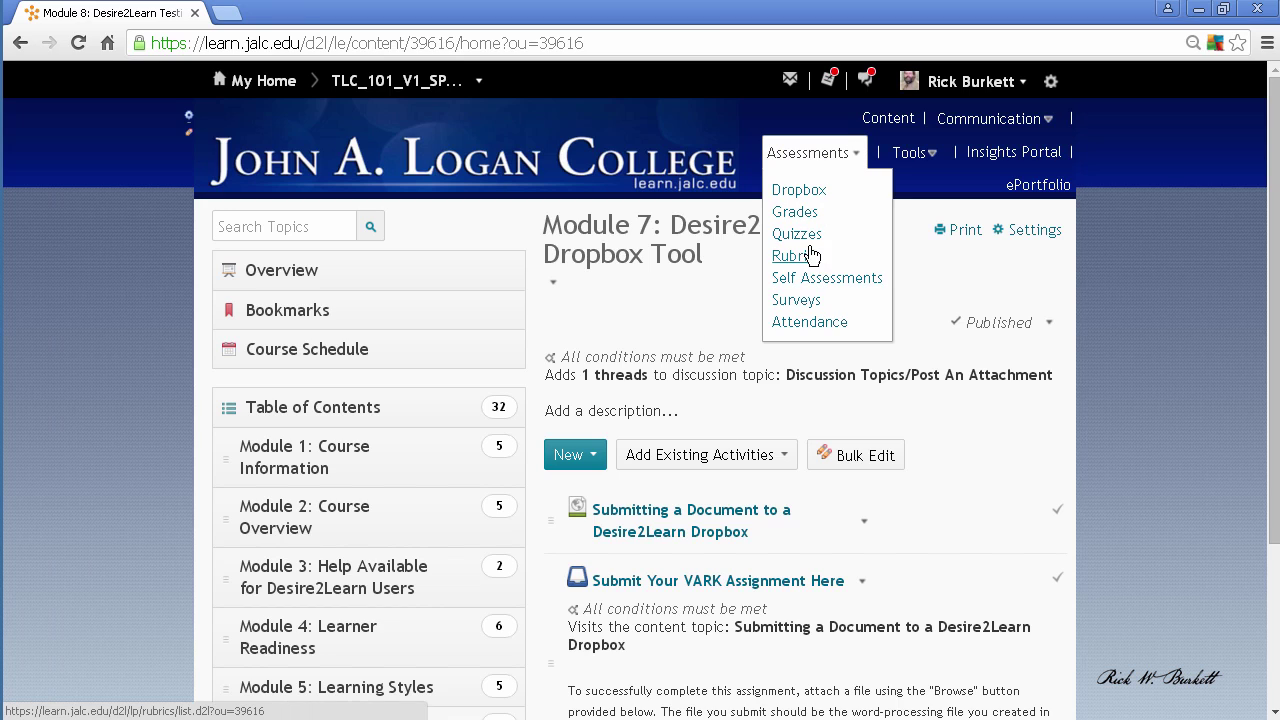
click(808, 194)
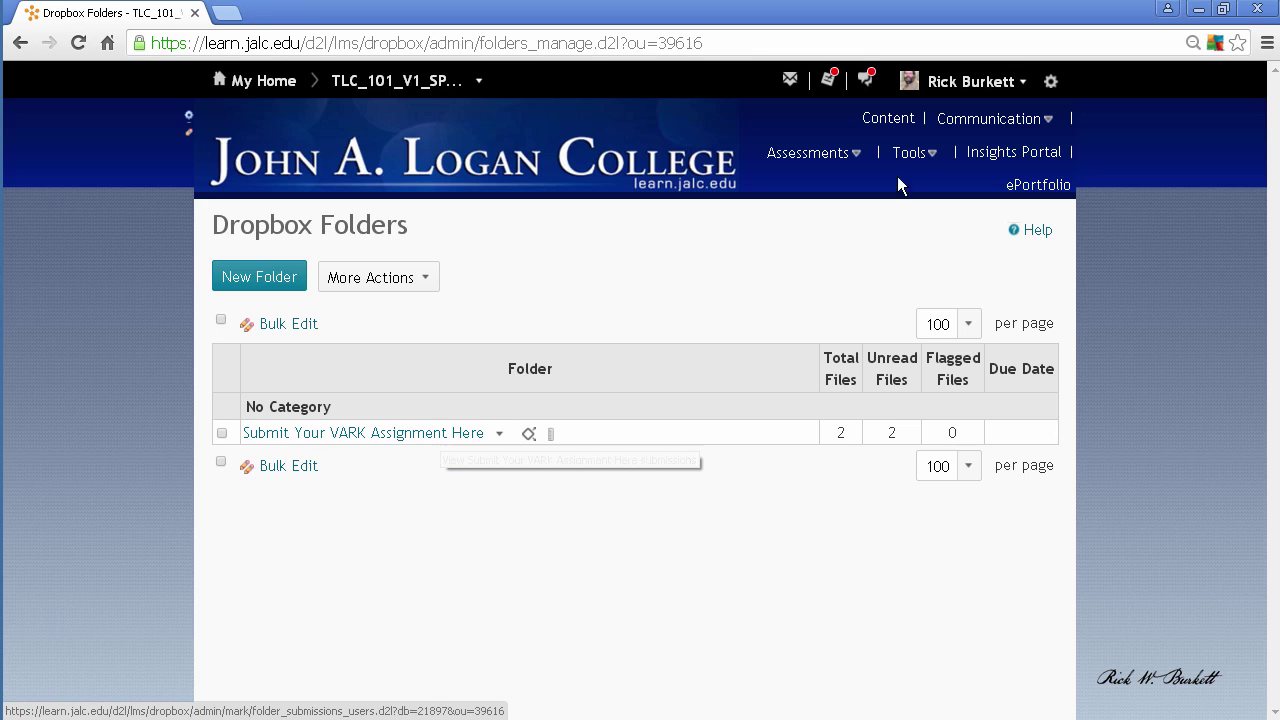
click(855, 153)
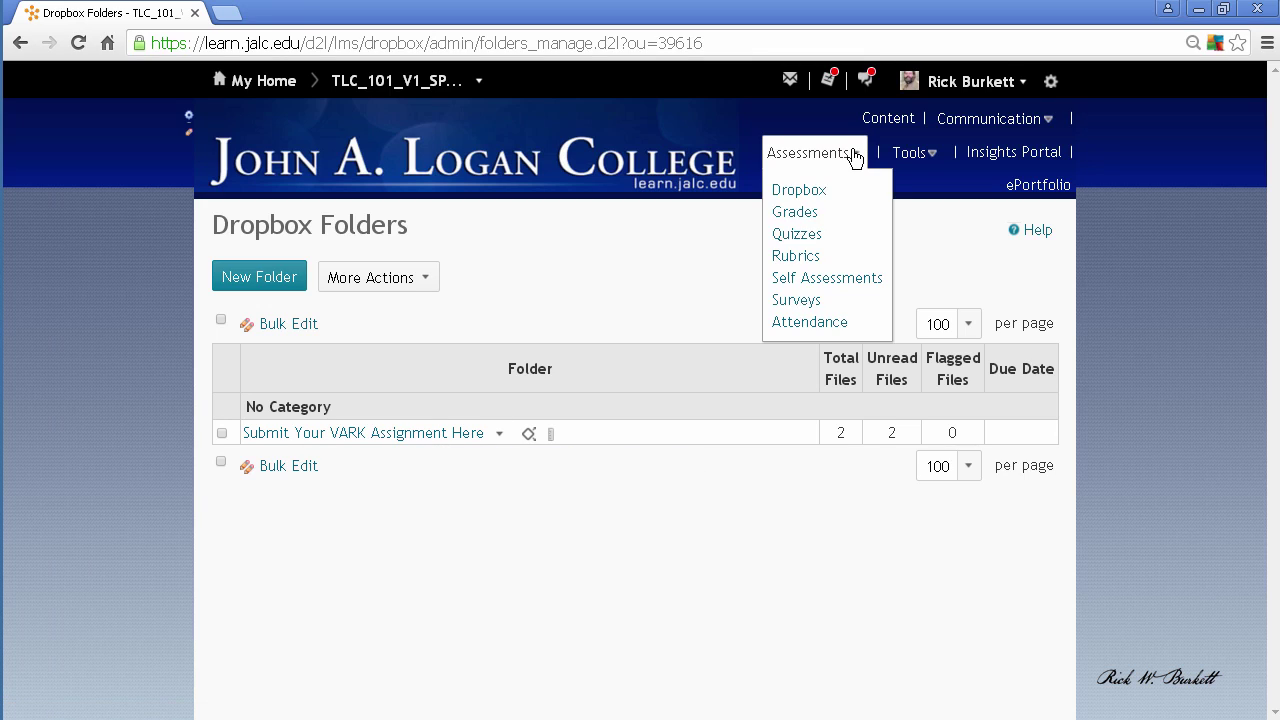
click(808, 214)
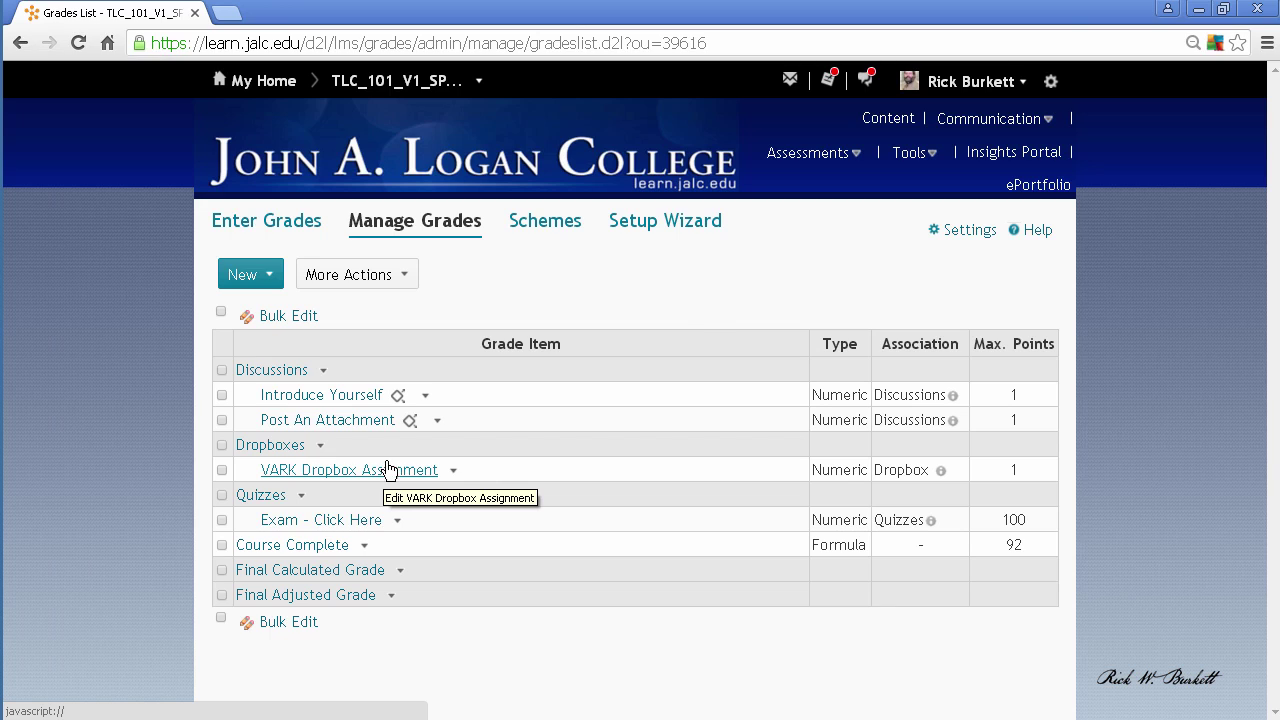
click(833, 157)
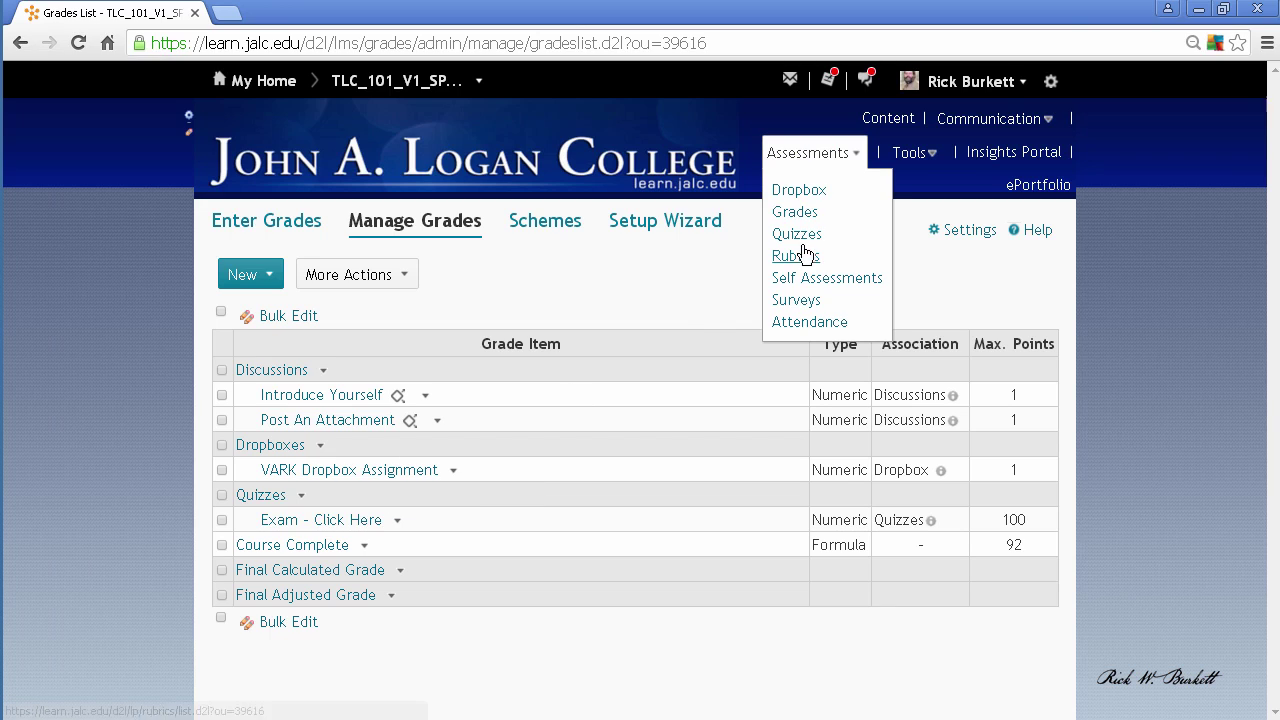
click(799, 190)
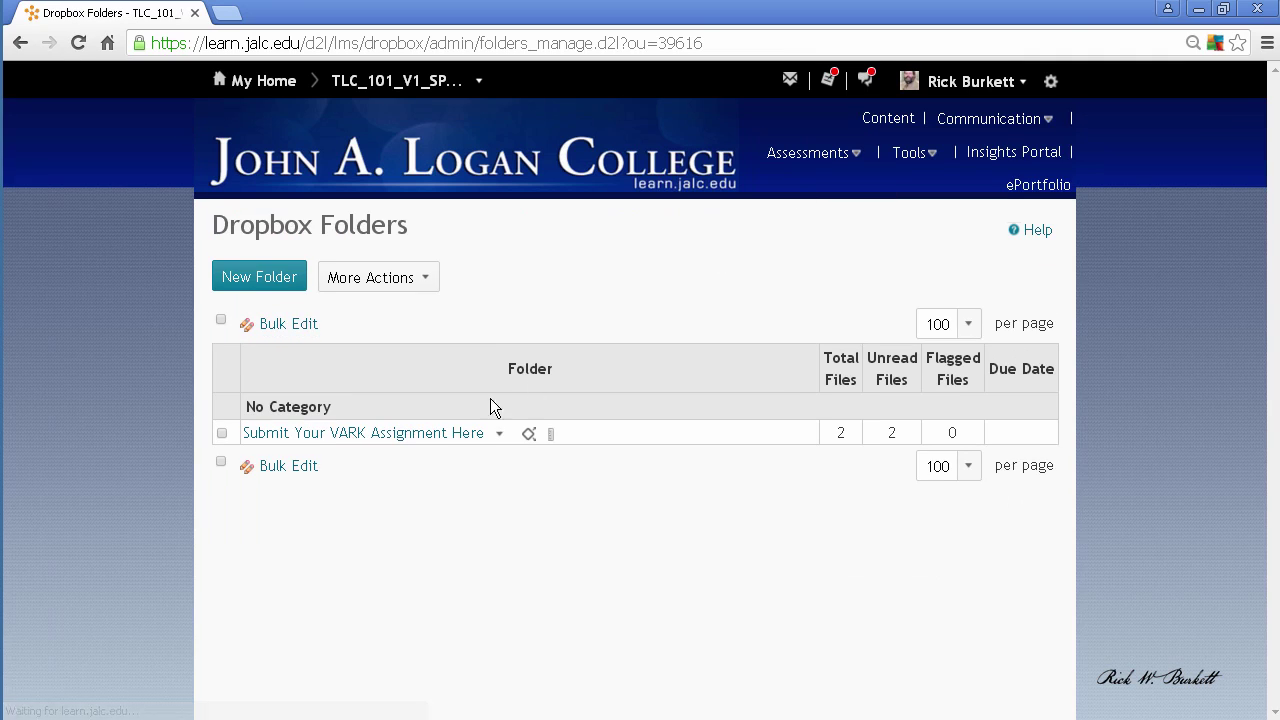
Return to the course content and examine the VARK assignment dropbox entry in Module 7
click(833, 156)
click(875, 118)
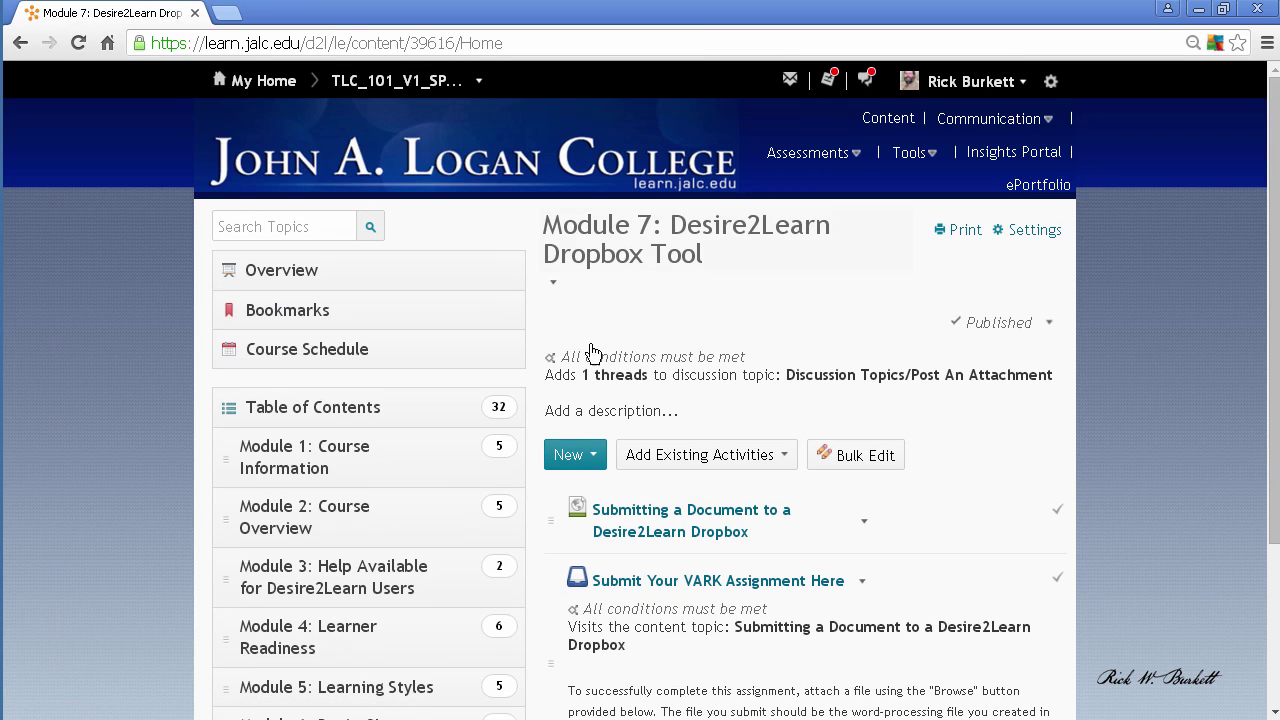
scroll(443, 443, down, 3)
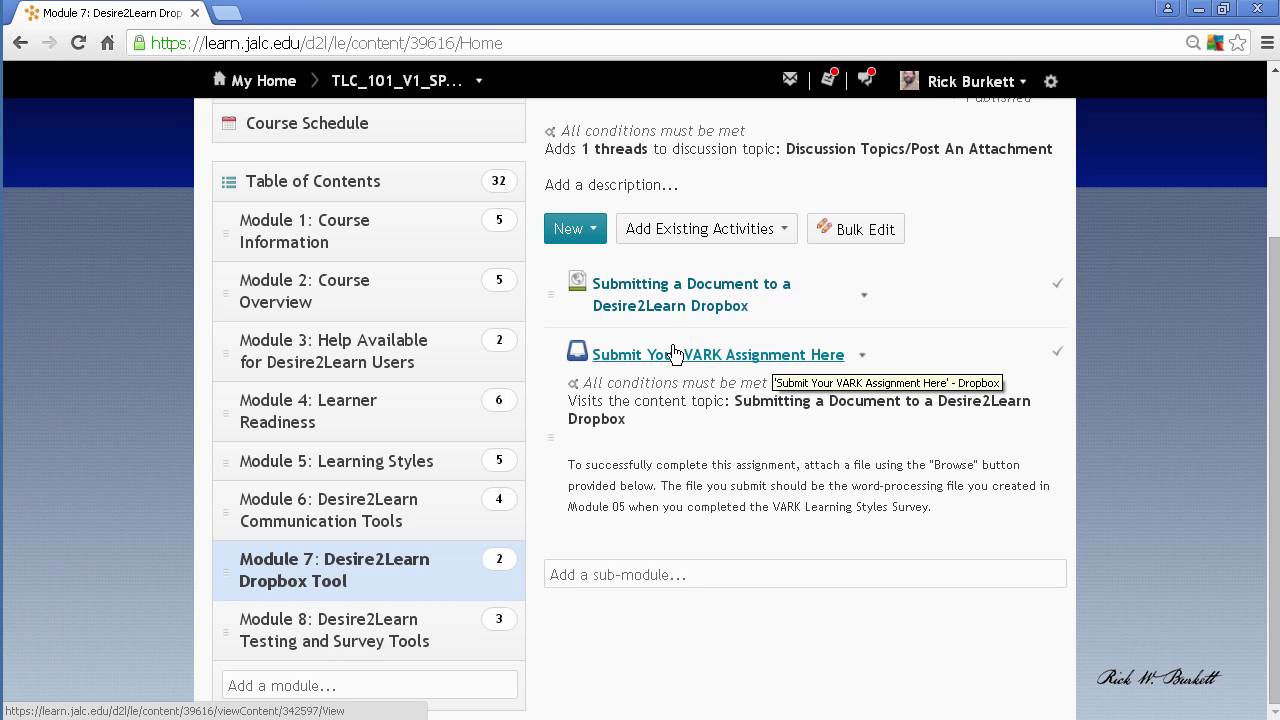
drag(1276, 283, 1275, 75)
Reopen the Course Builder from the course administration tools and look over its Add Content and Browse Tools sections
click(911, 155)
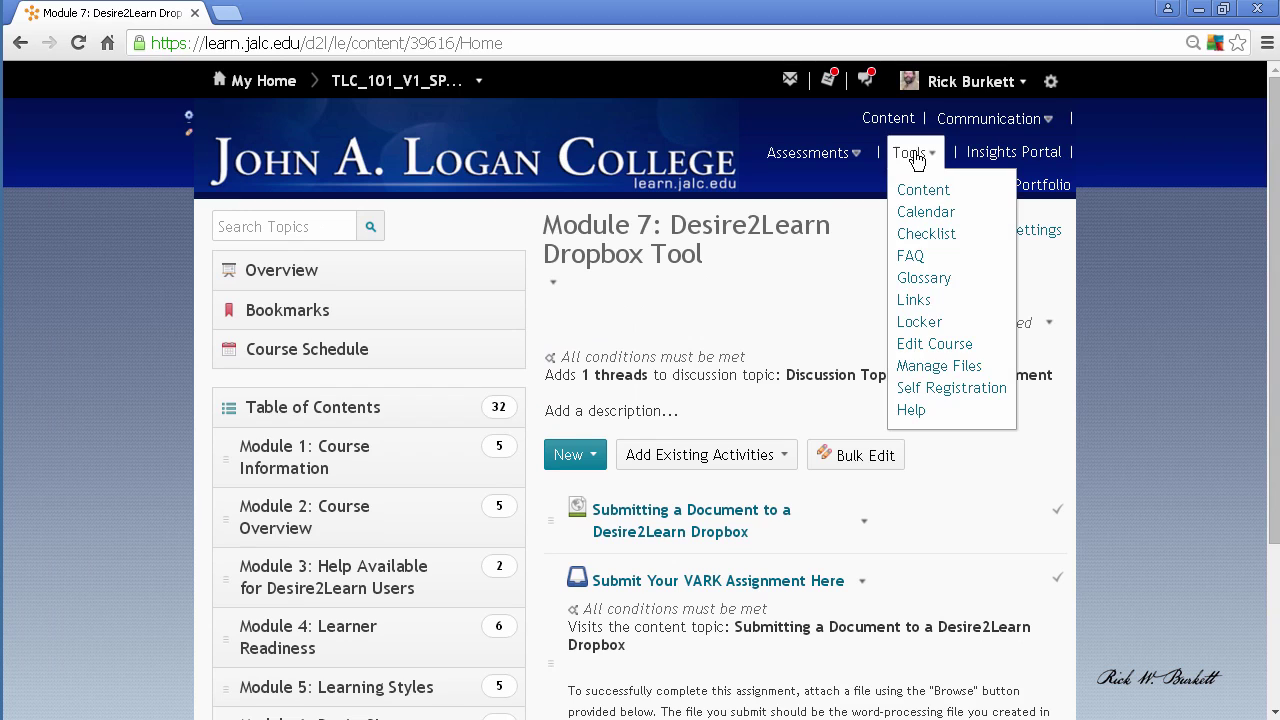
click(928, 348)
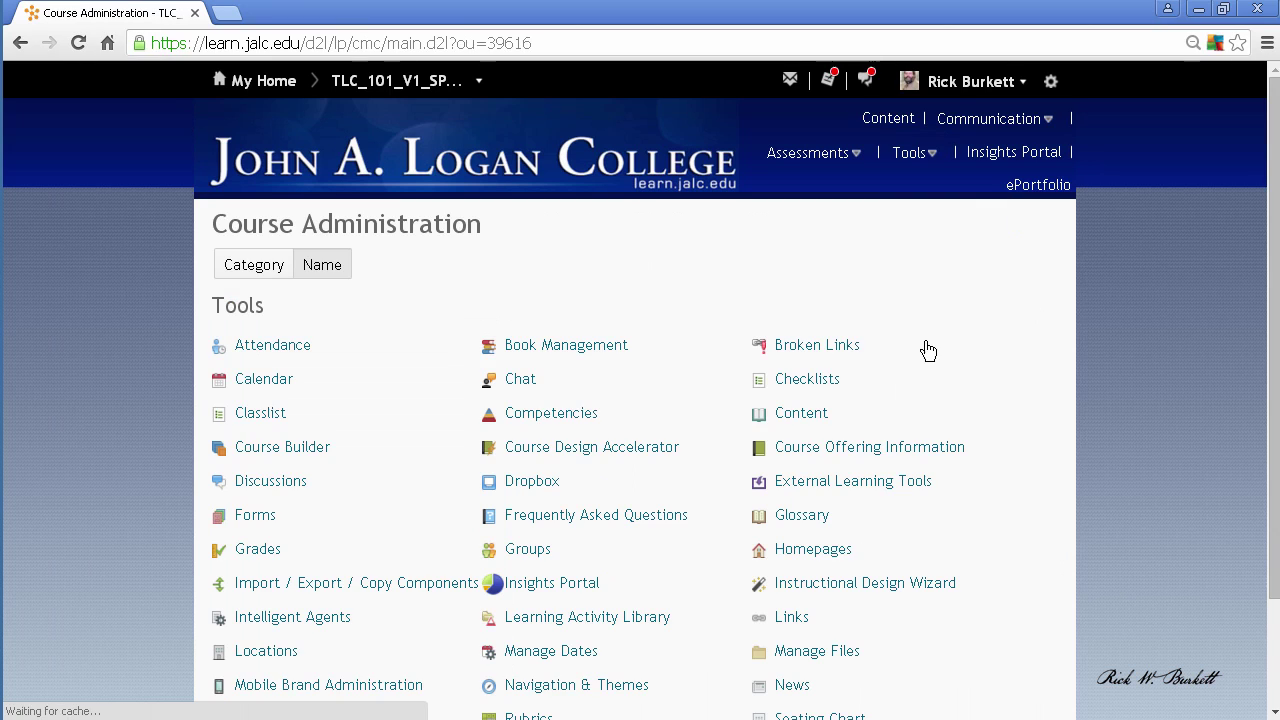
click(276, 450)
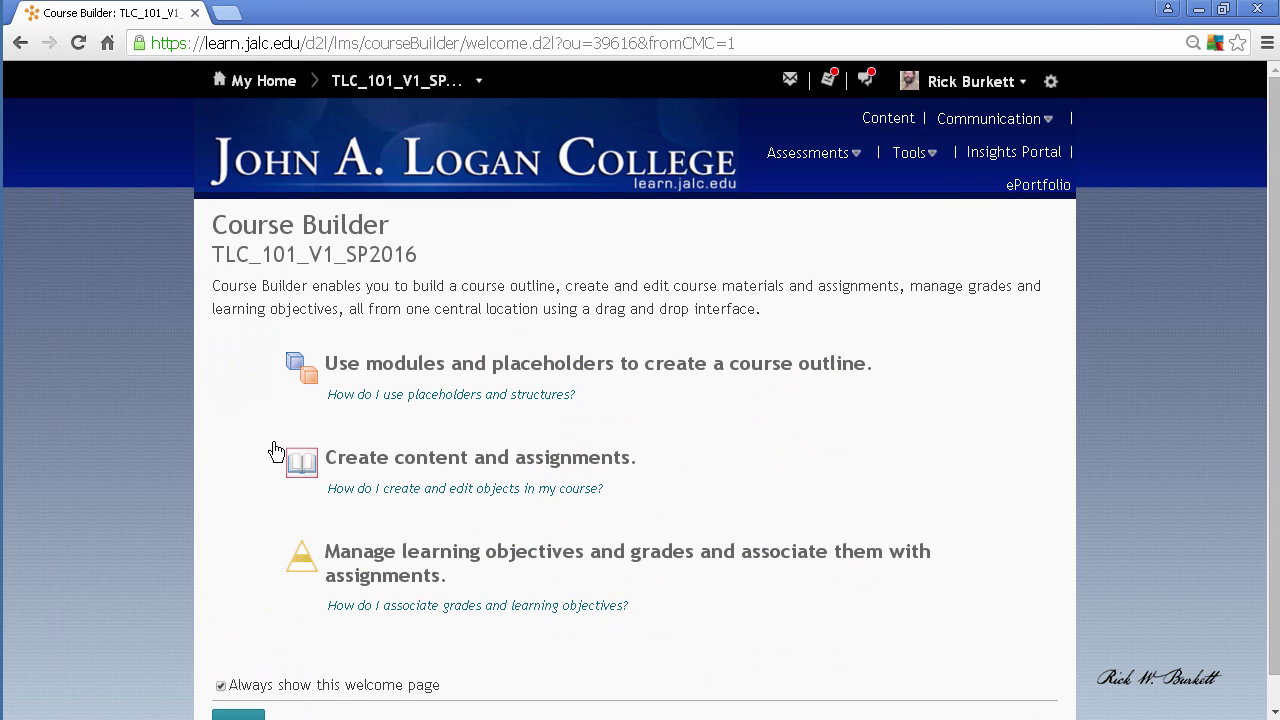
click(238, 714)
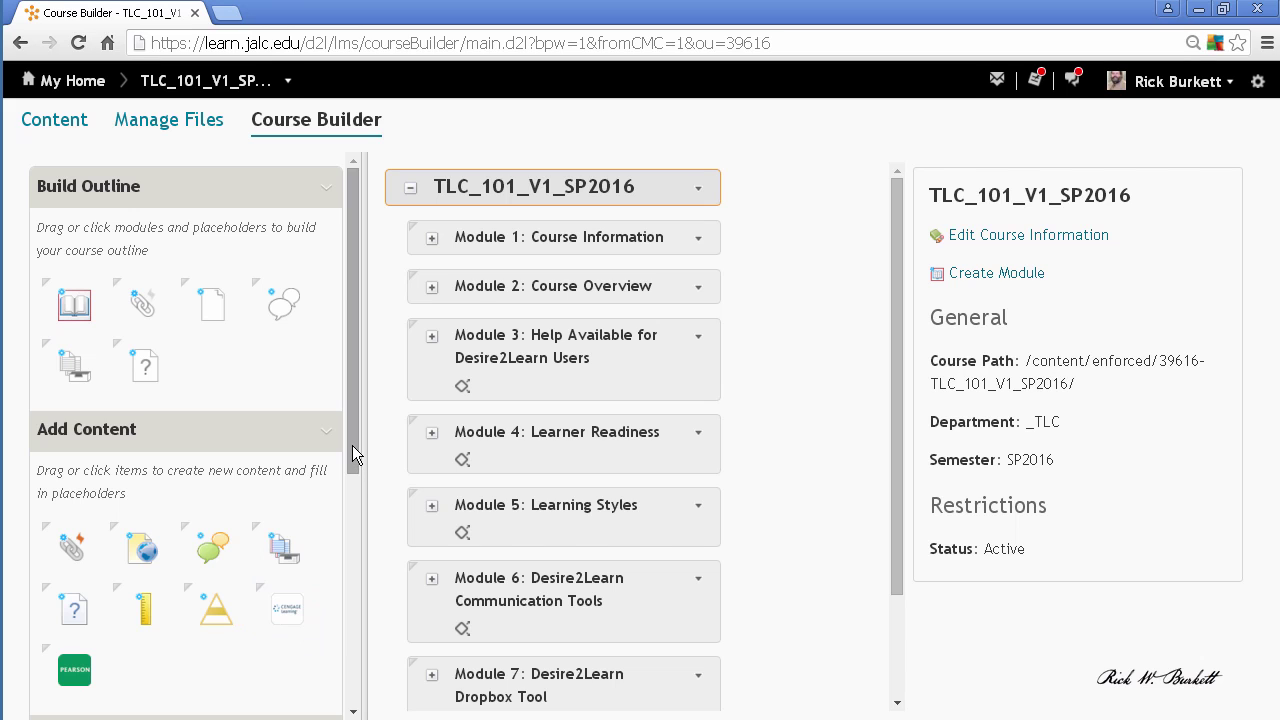
drag(352, 445, 354, 572)
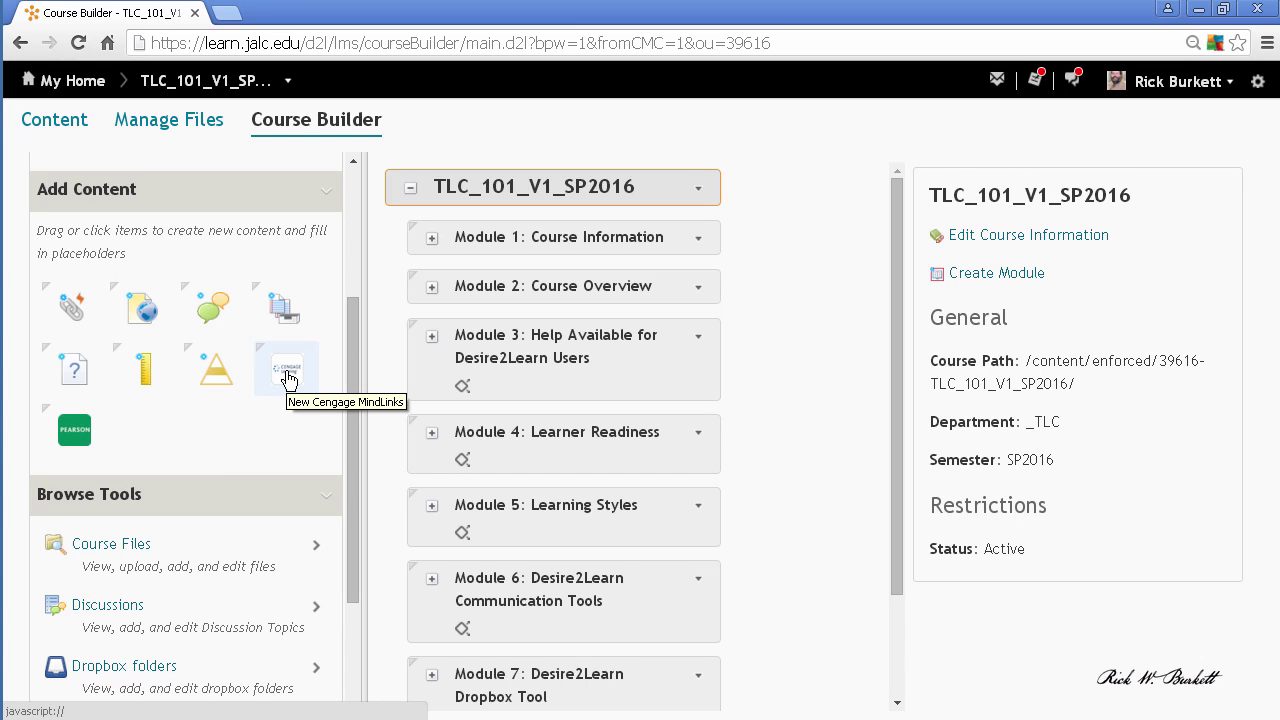
drag(353, 357, 354, 221)
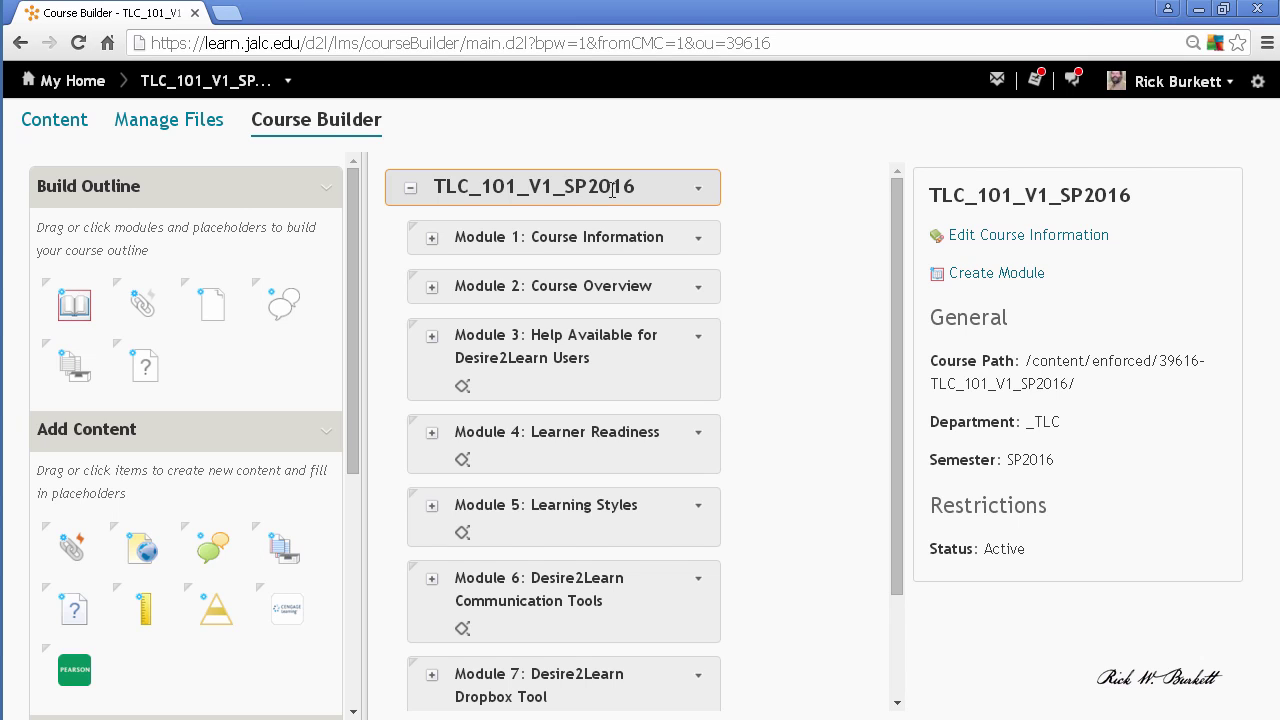
Expand Module 1: Course Information in the outline and show the details of the TLC 101-V1 Syllabus topic
click(431, 240)
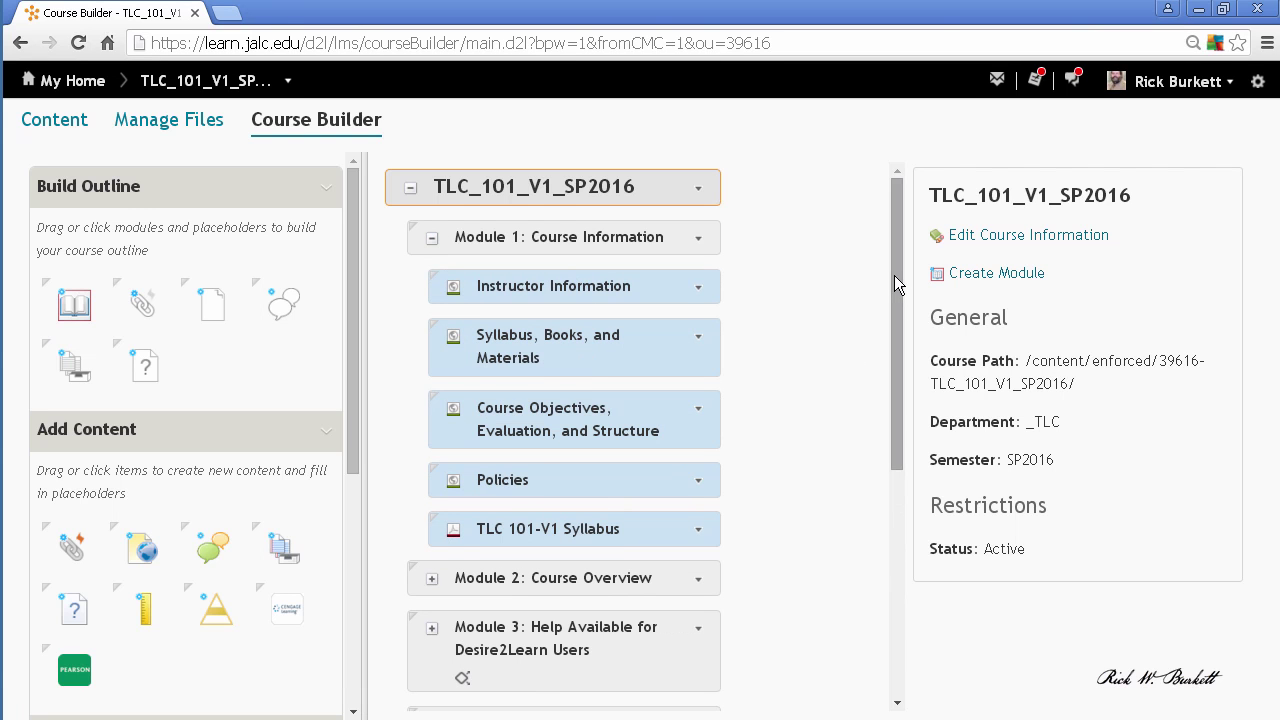
drag(894, 275, 891, 308)
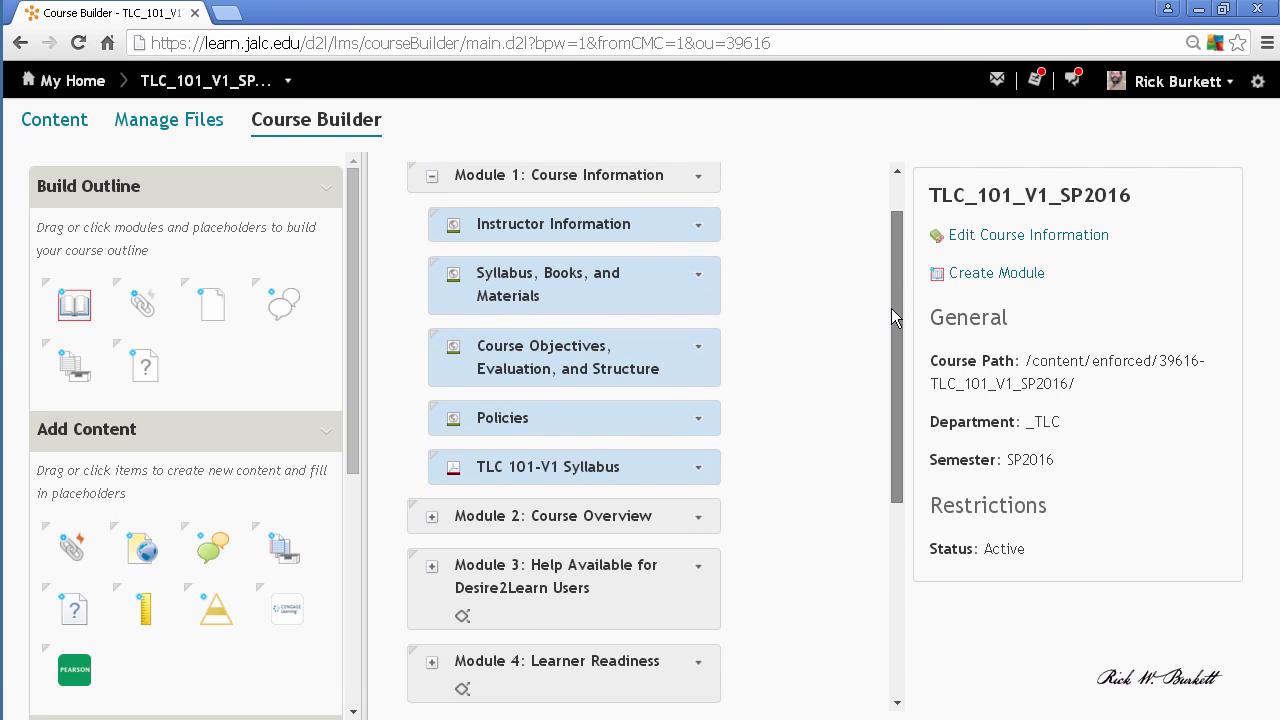
click(550, 466)
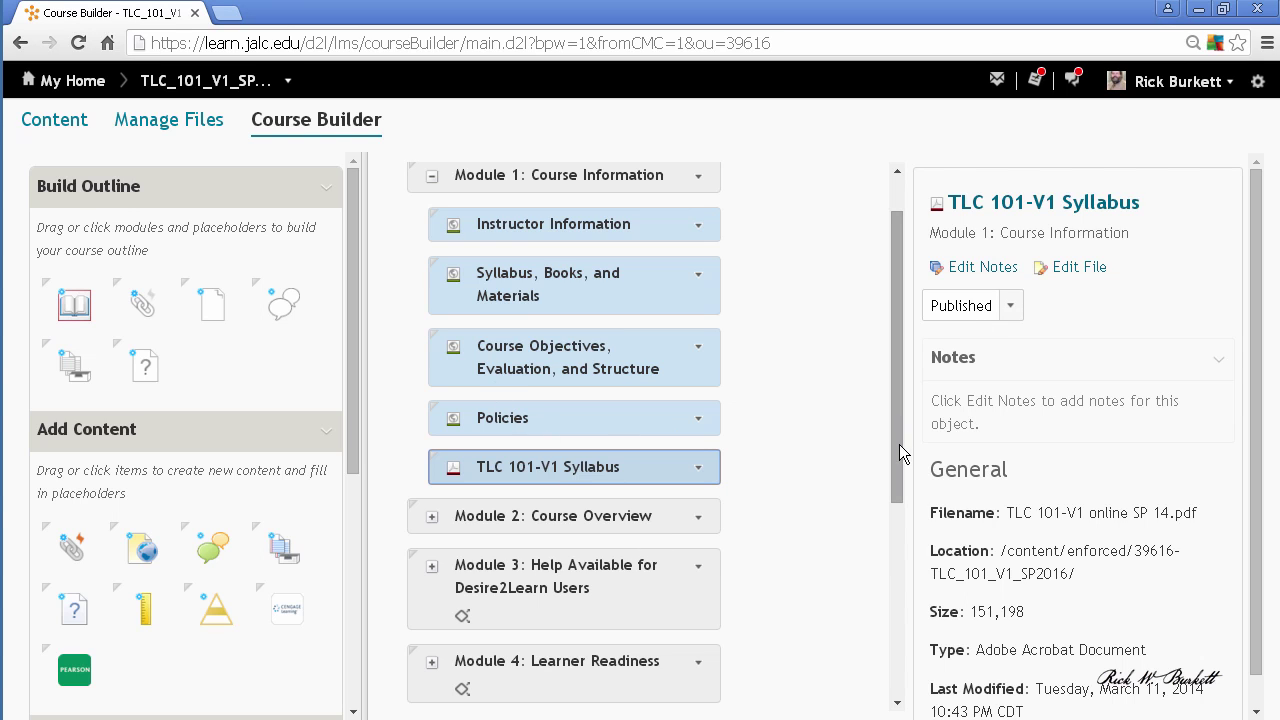
Expand Module 7: Desire2Learn Dropbox Tool and examine the grading details of Submit Your VARK Assignment Here
drag(898, 444, 896, 642)
click(508, 570)
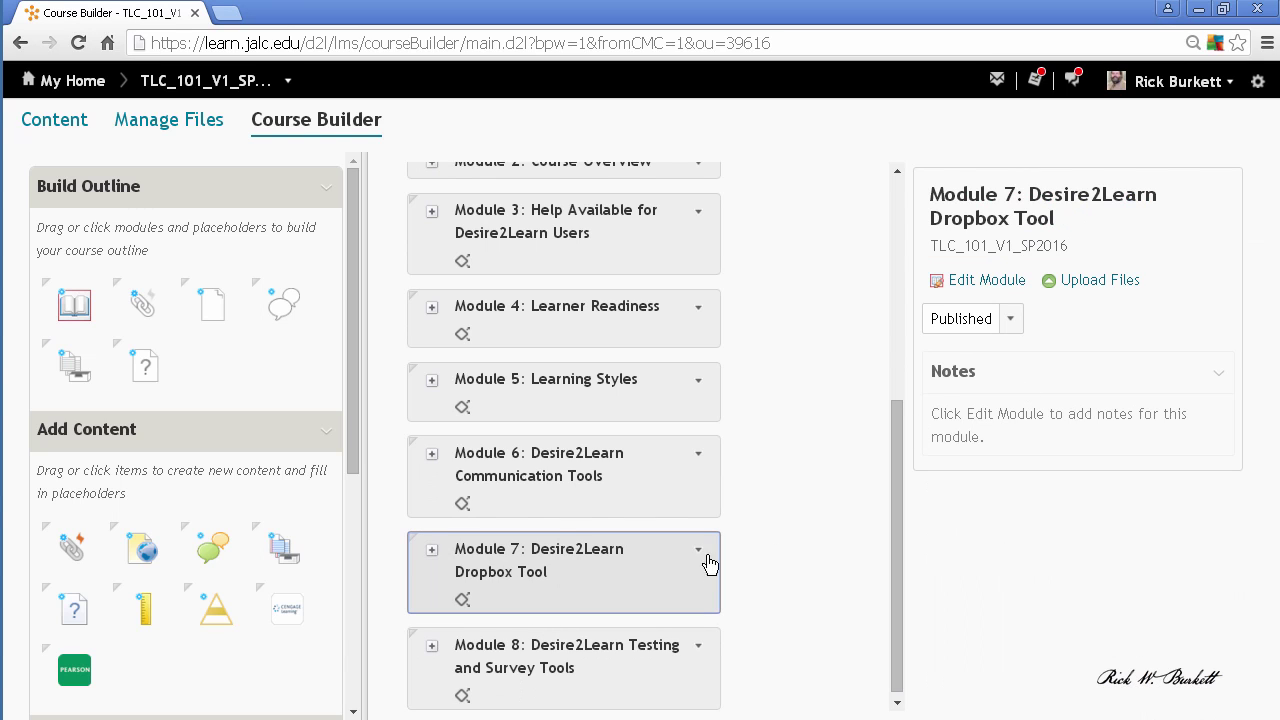
click(432, 553)
drag(893, 396, 901, 522)
click(510, 562)
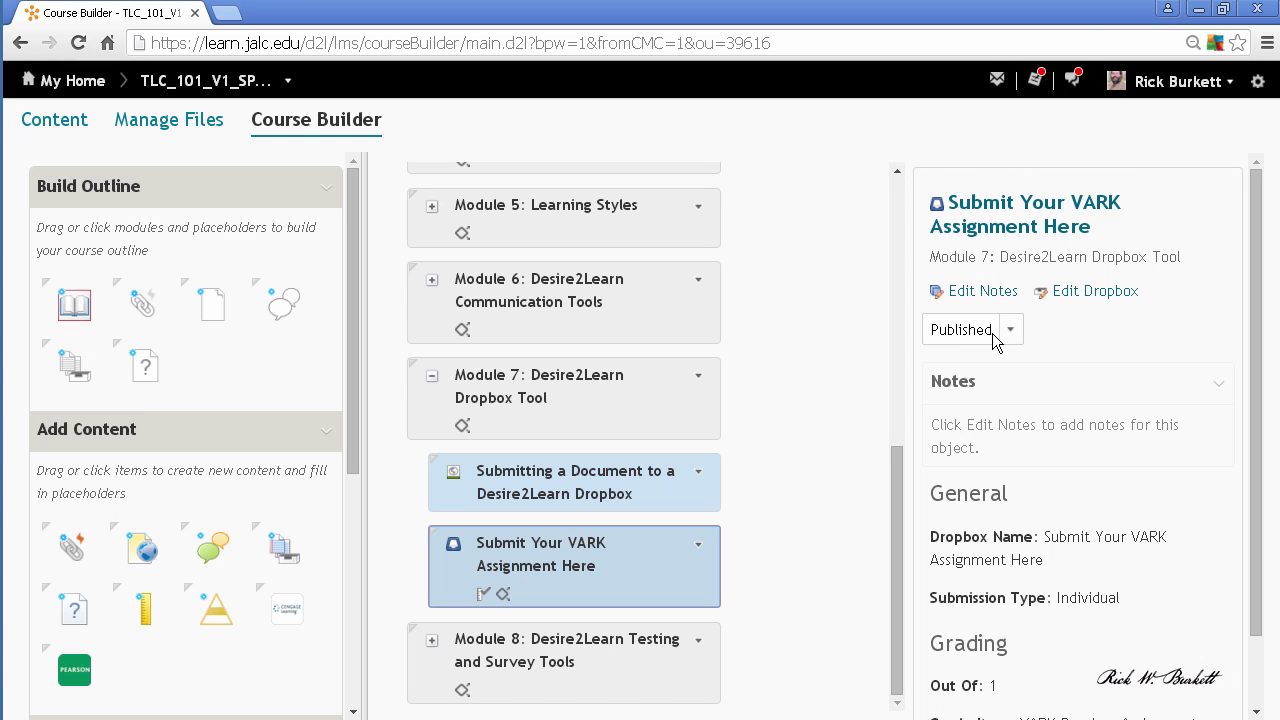
drag(1258, 262, 1146, 426)
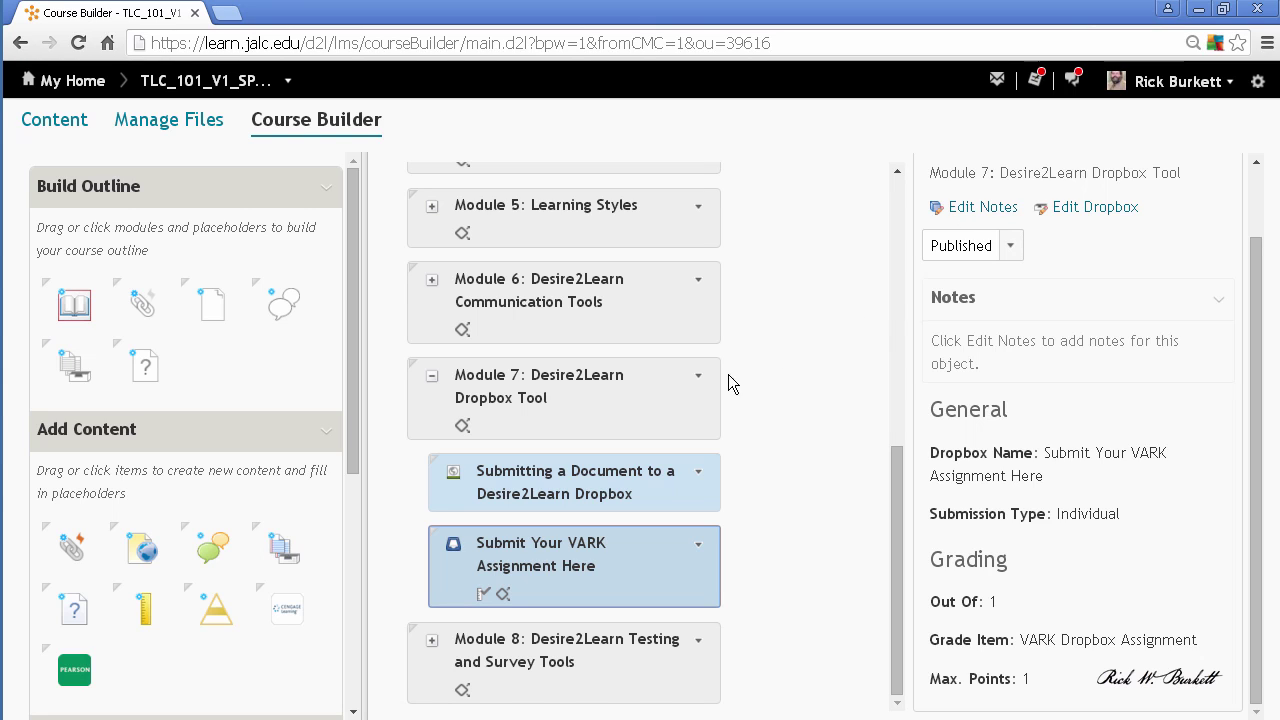
drag(353, 390, 349, 345)
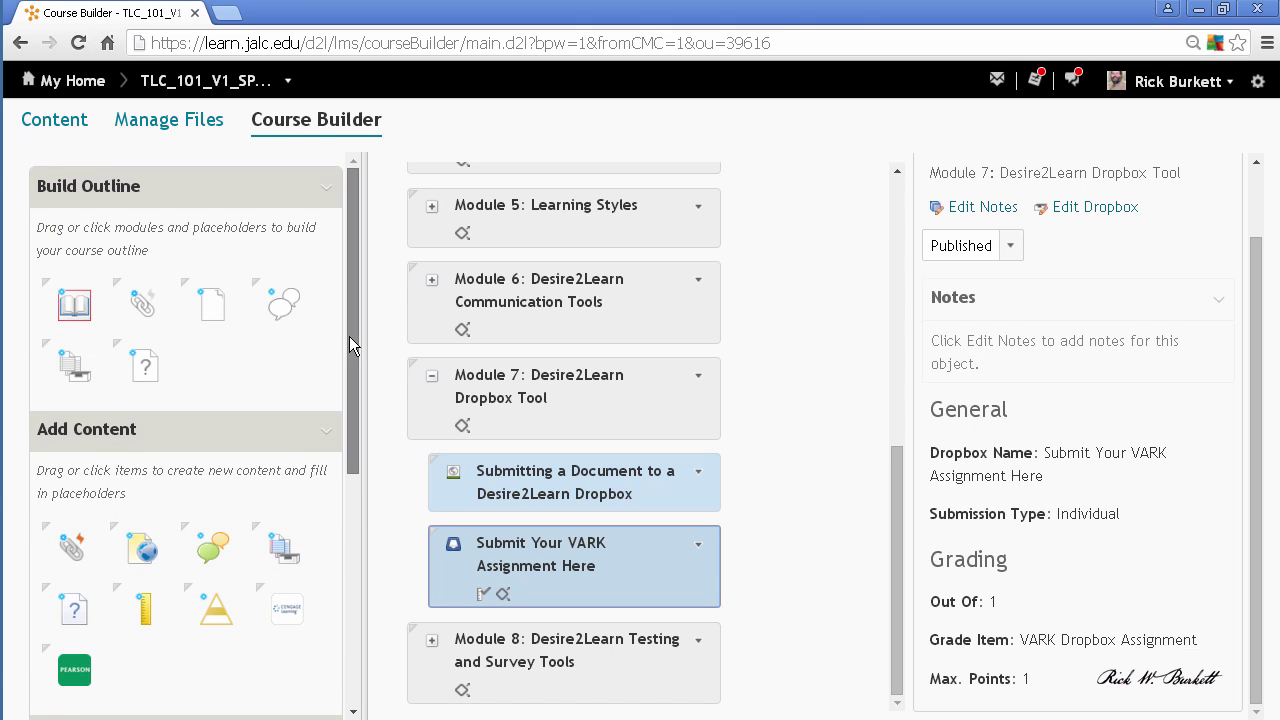
scroll(349, 341, down, 1)
scroll(349, 341, up, 1)
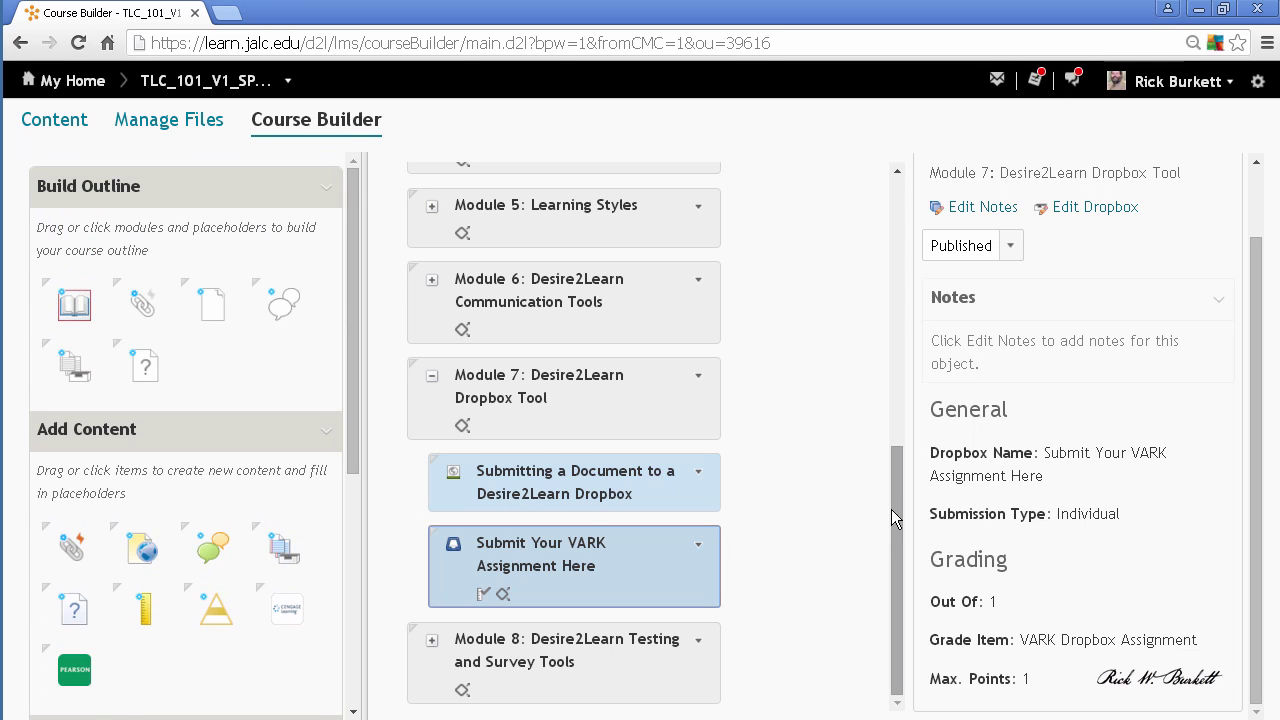
drag(894, 514, 870, 215)
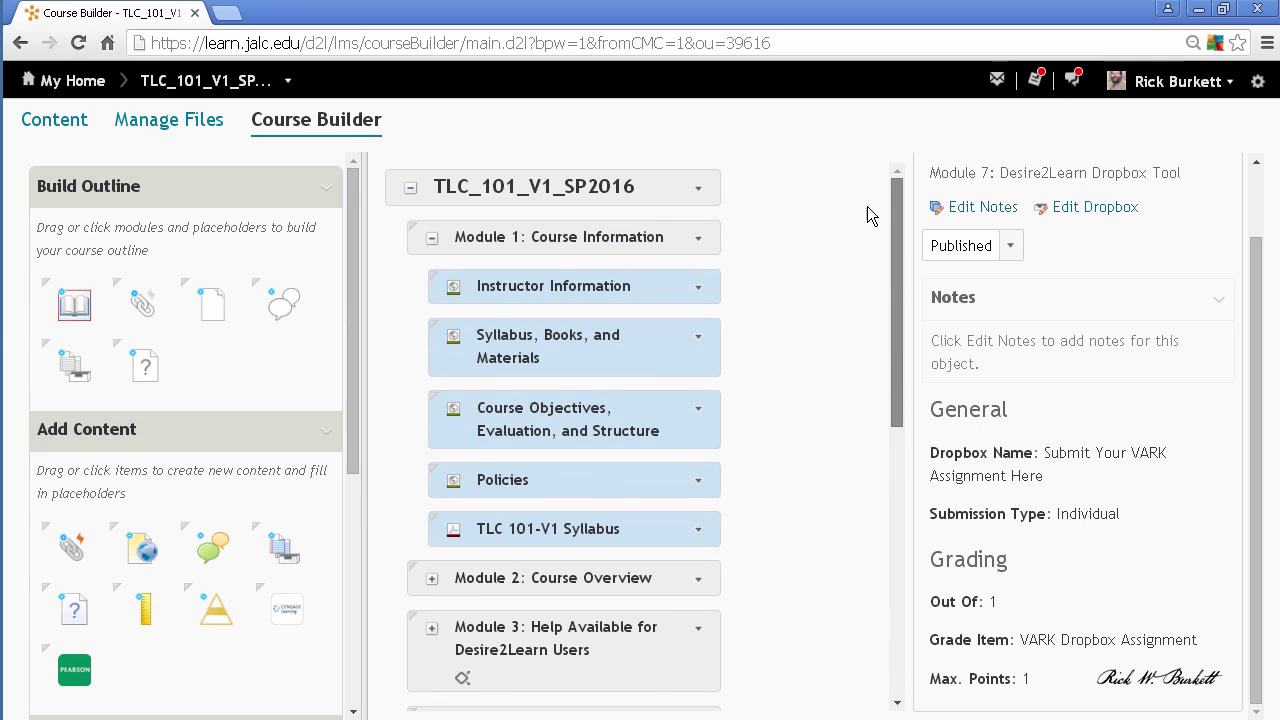
Expand Modules 2 through 6 and Module 8 in the course outline and look over the fully expanded structure
click(432, 578)
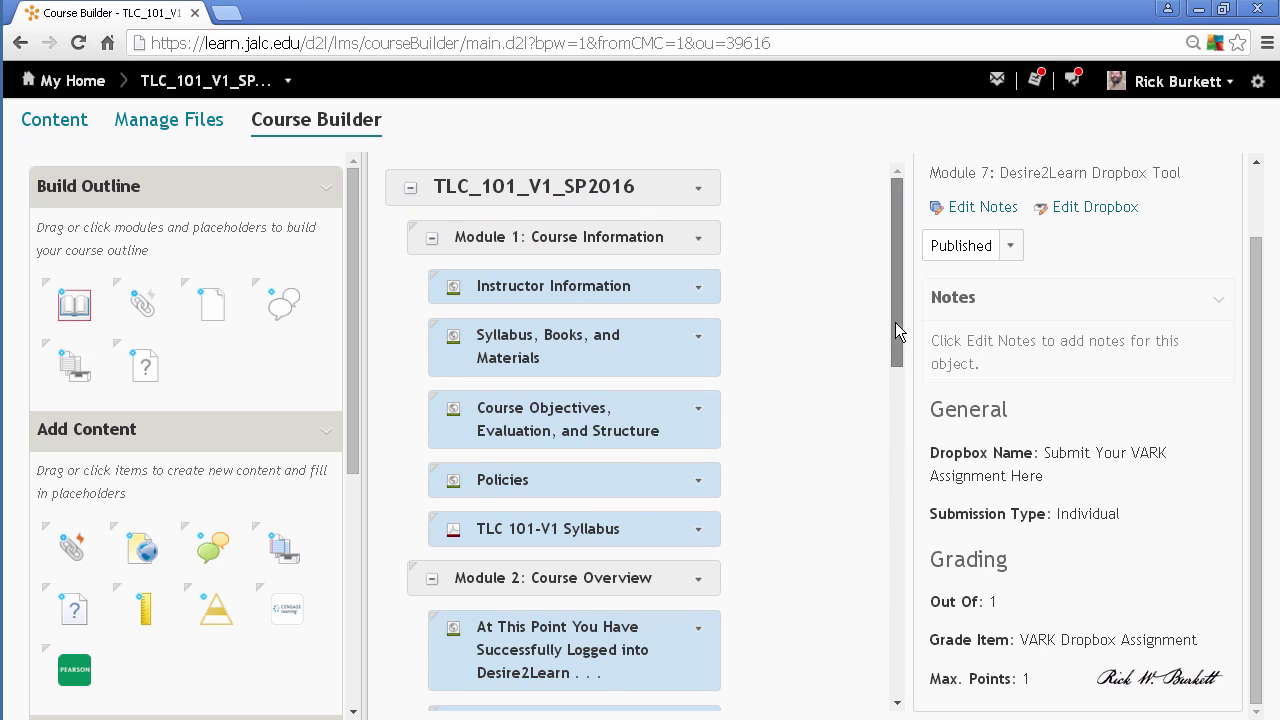
drag(895, 324, 902, 501)
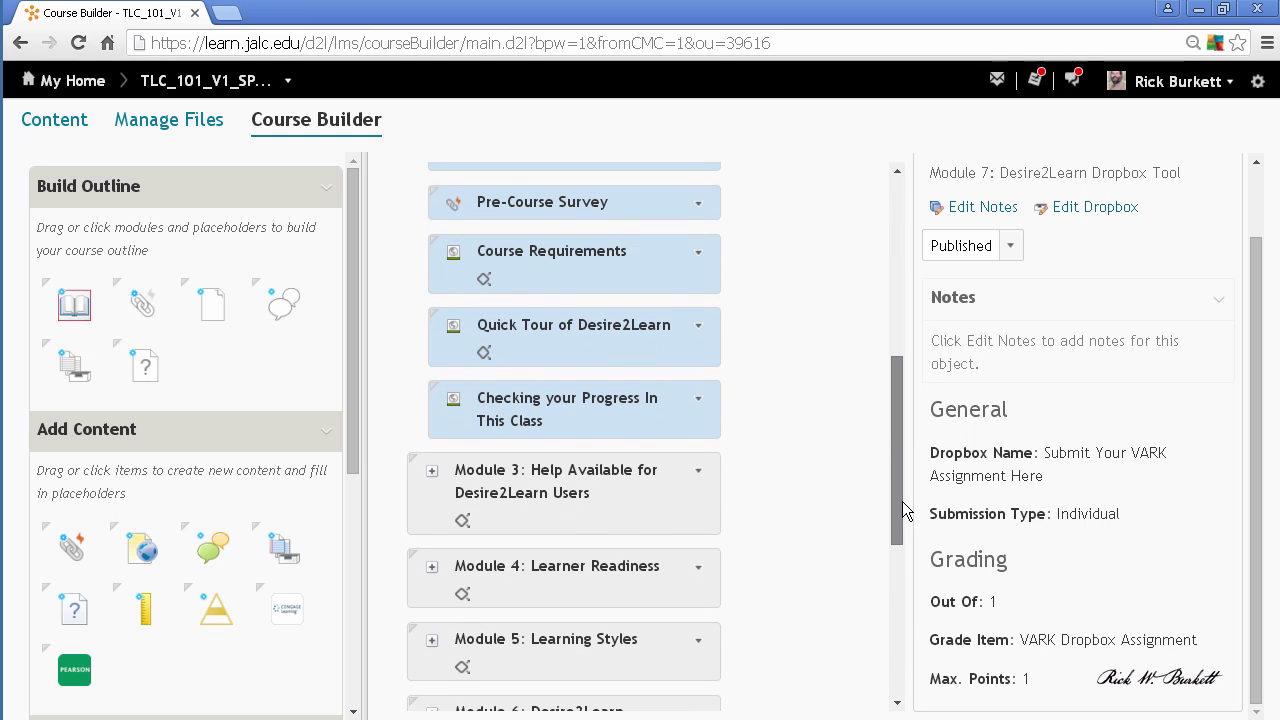
click(432, 470)
drag(897, 383, 895, 484)
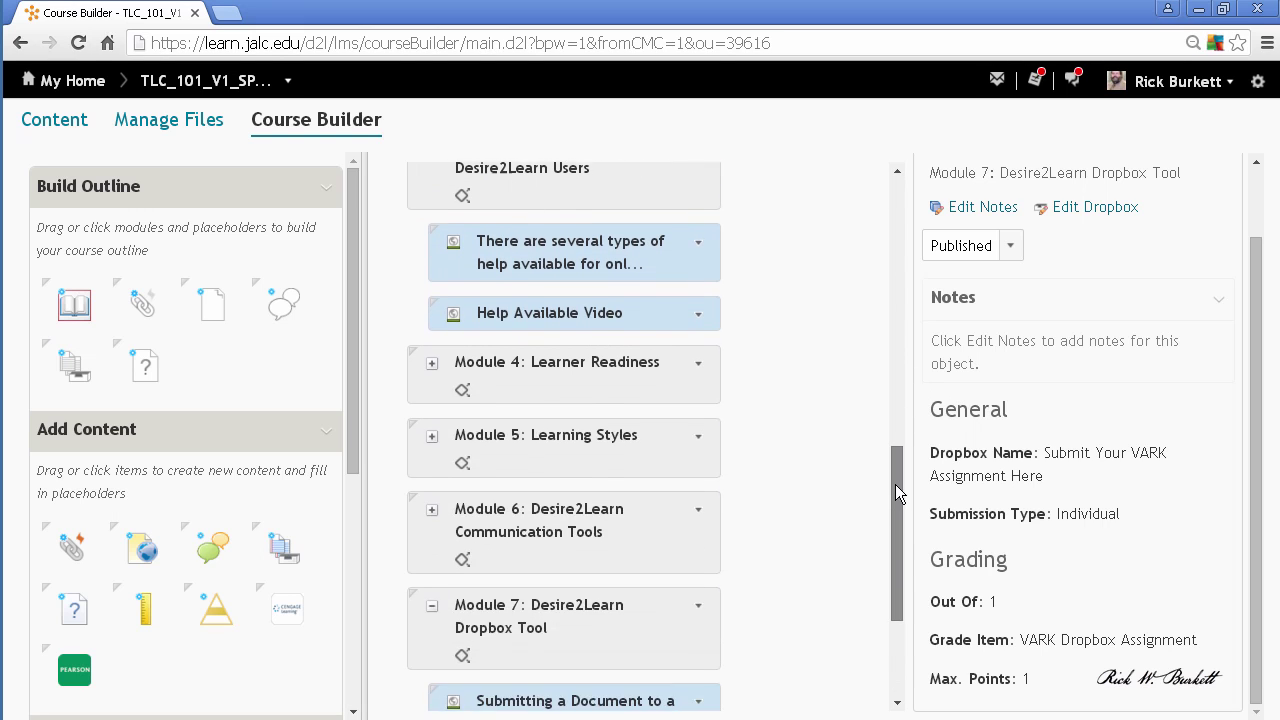
click(432, 360)
drag(895, 404, 897, 511)
click(431, 440)
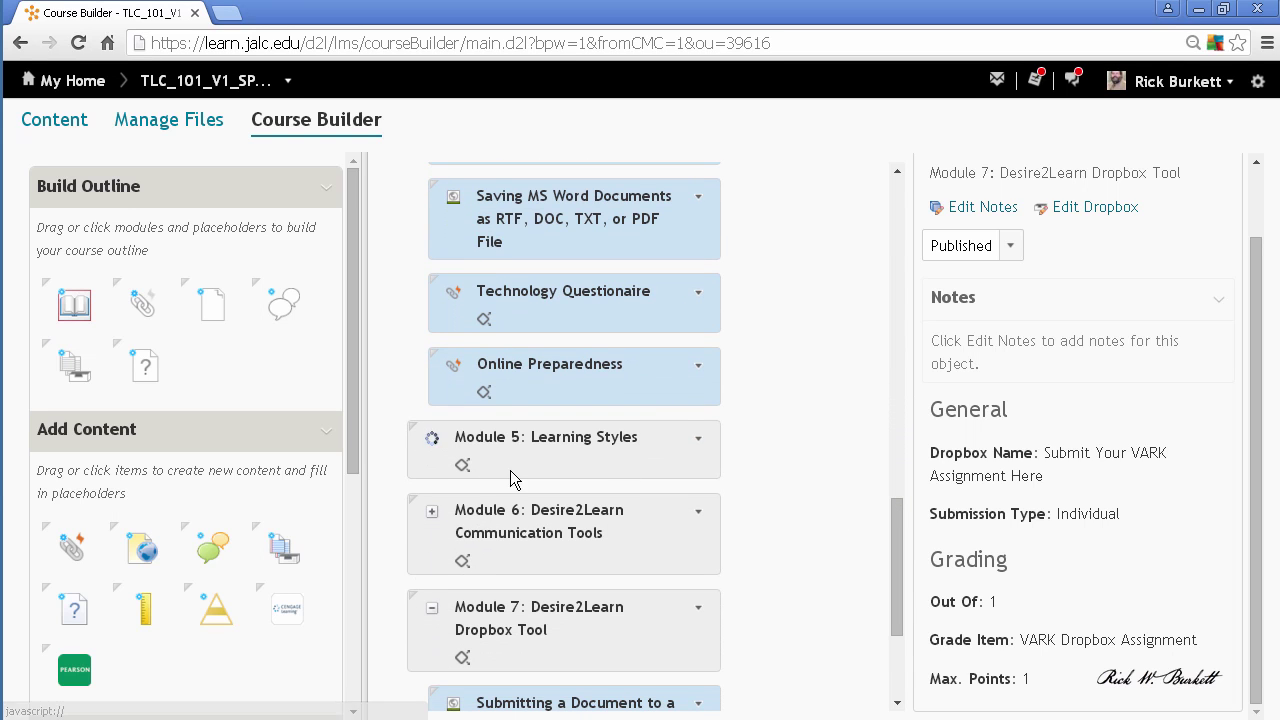
drag(897, 478, 897, 550)
click(428, 501)
drag(897, 508, 897, 615)
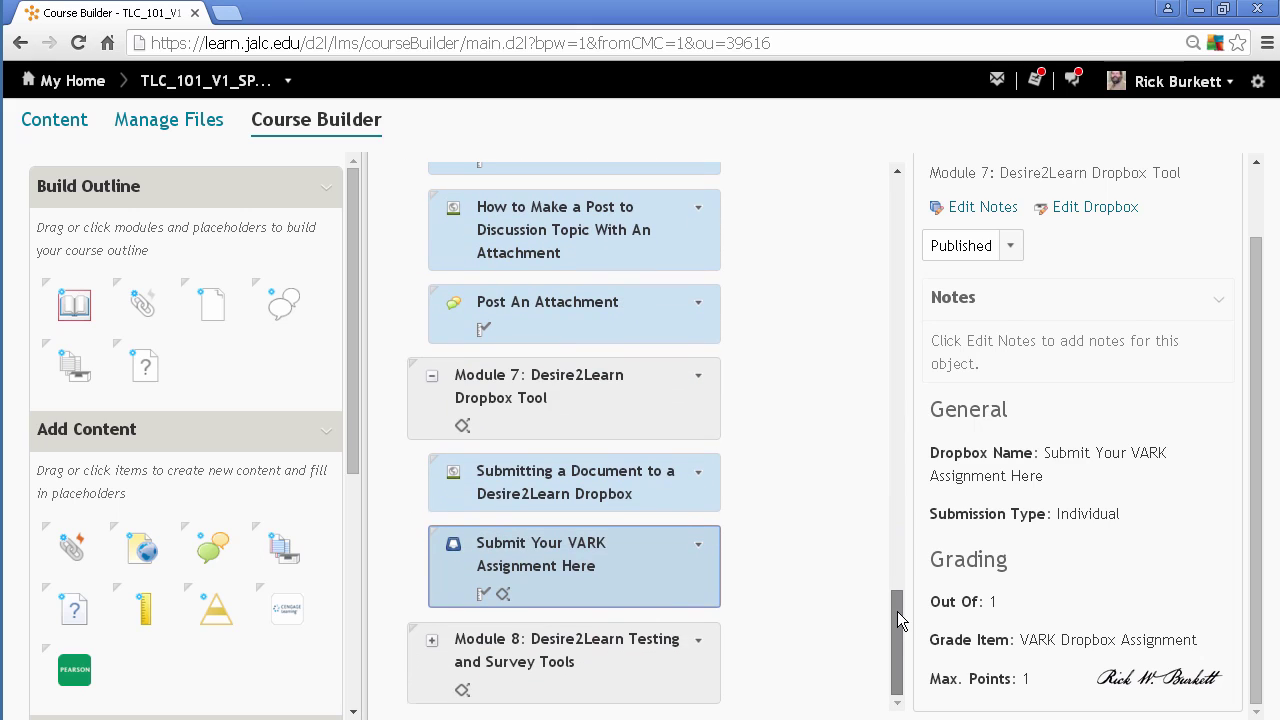
click(432, 639)
drag(892, 577, 823, 182)
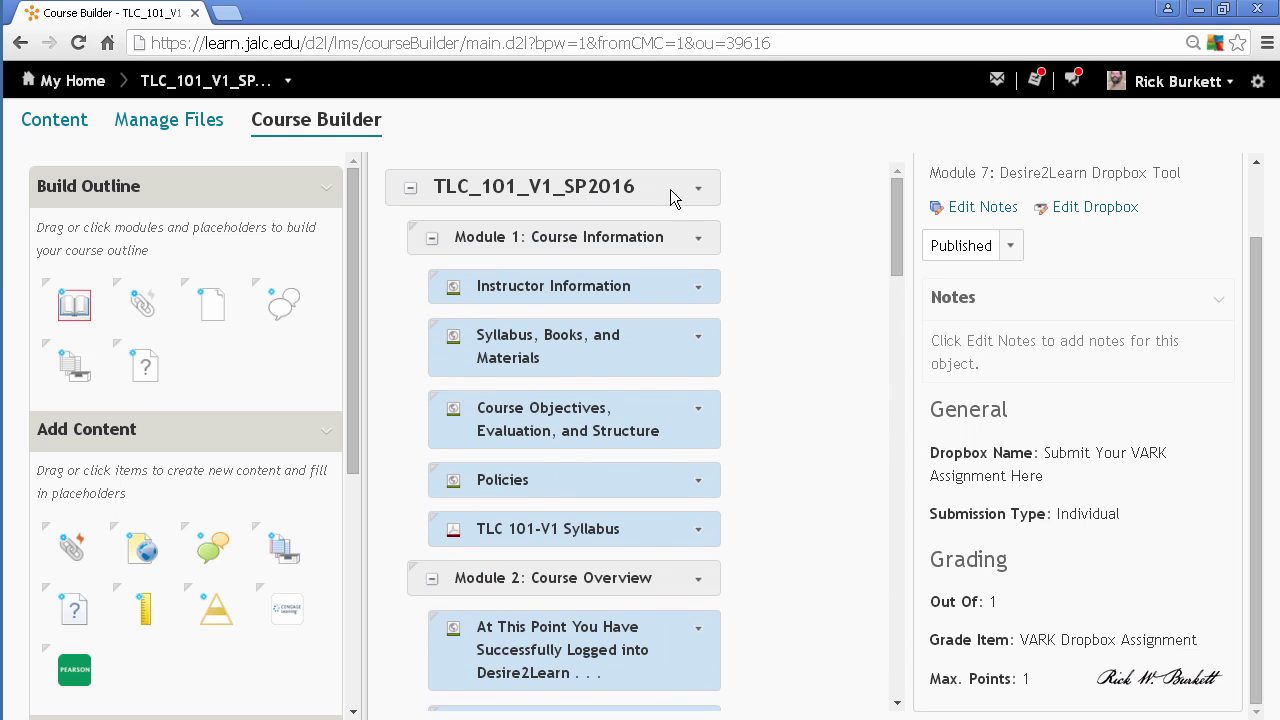
Open the Table of Contents in the course content and look through its modules, collapsing and re-expanding Module 7: Desire2Learn Dropbox Tool
click(56, 121)
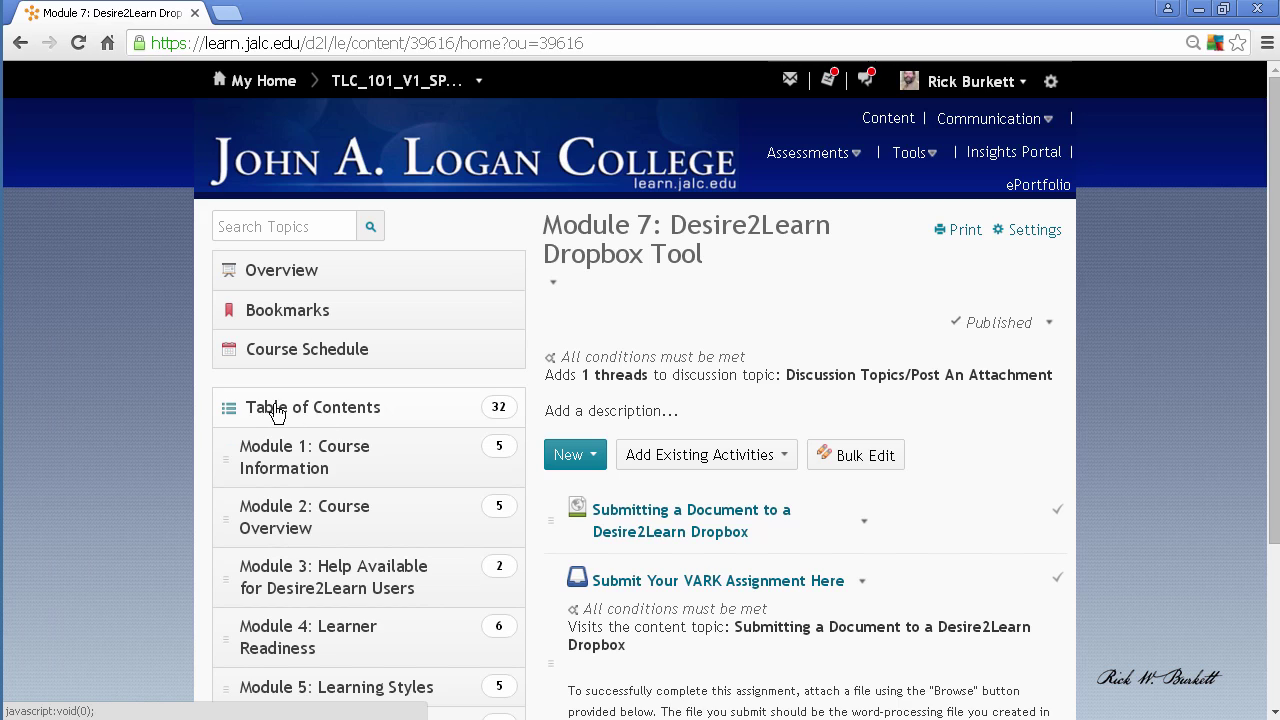
click(281, 413)
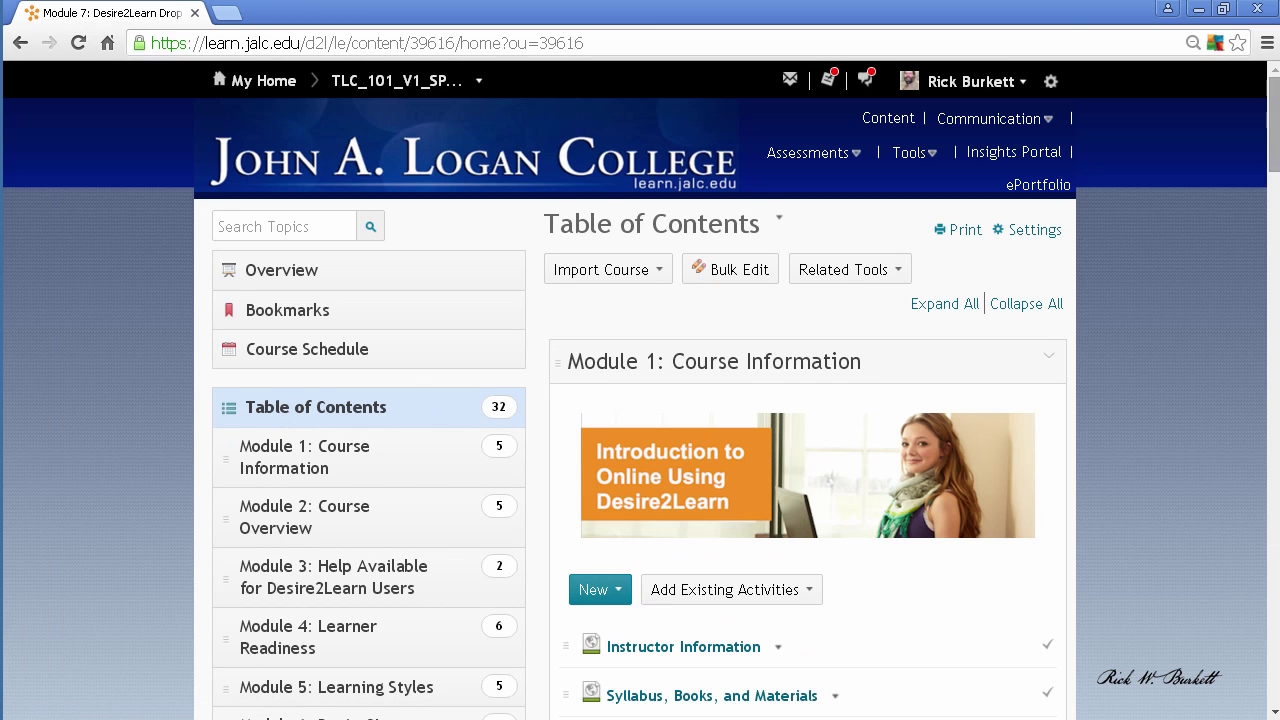
drag(1272, 118, 1270, 523)
click(1050, 514)
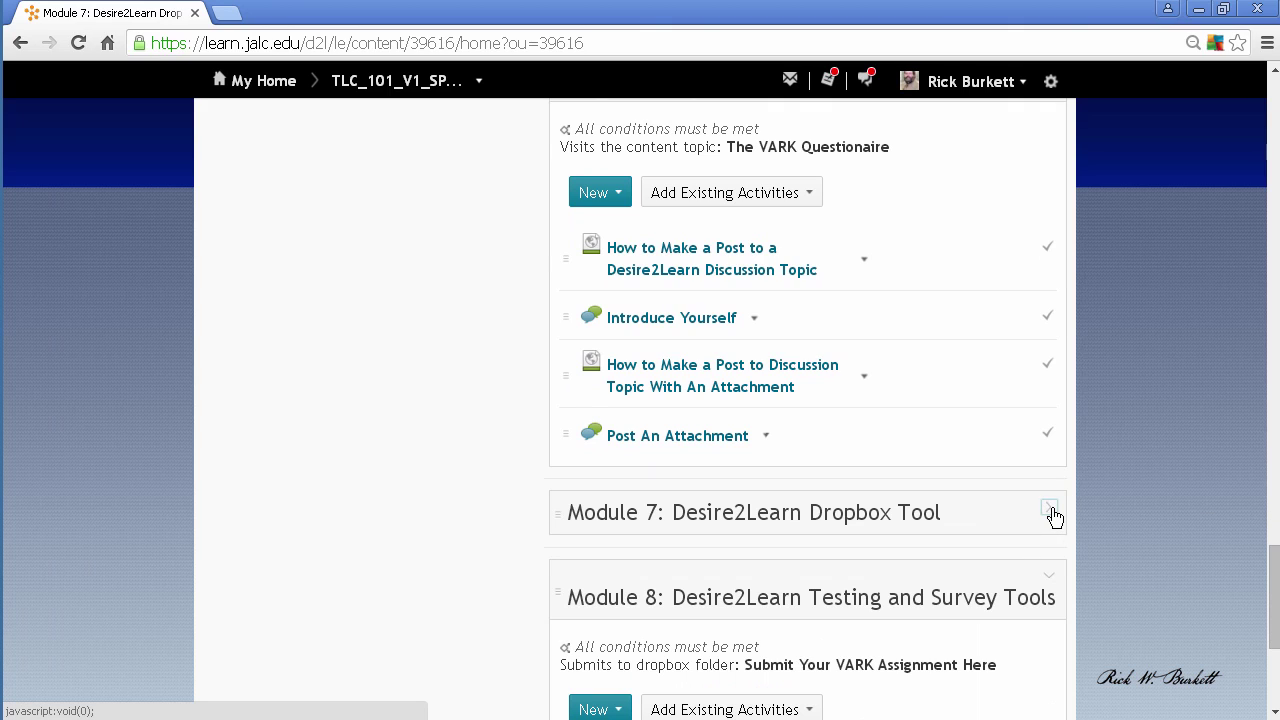
click(1050, 514)
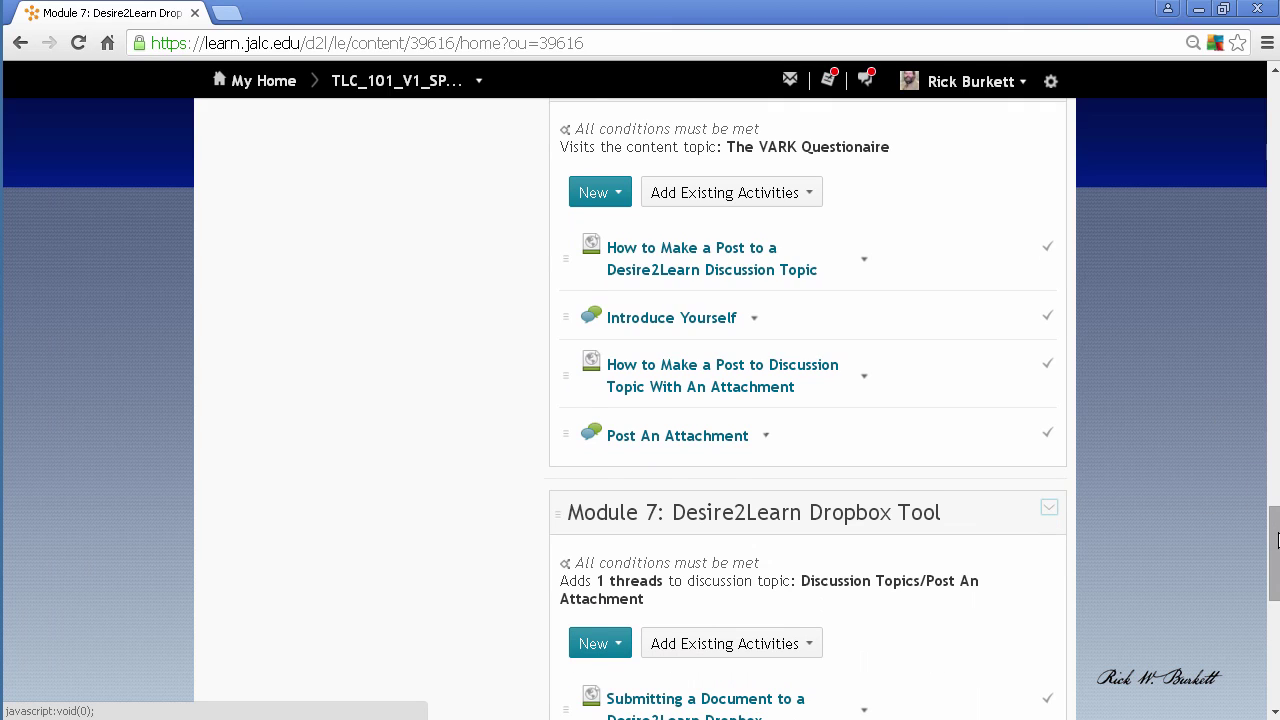
drag(1276, 538, 1252, 110)
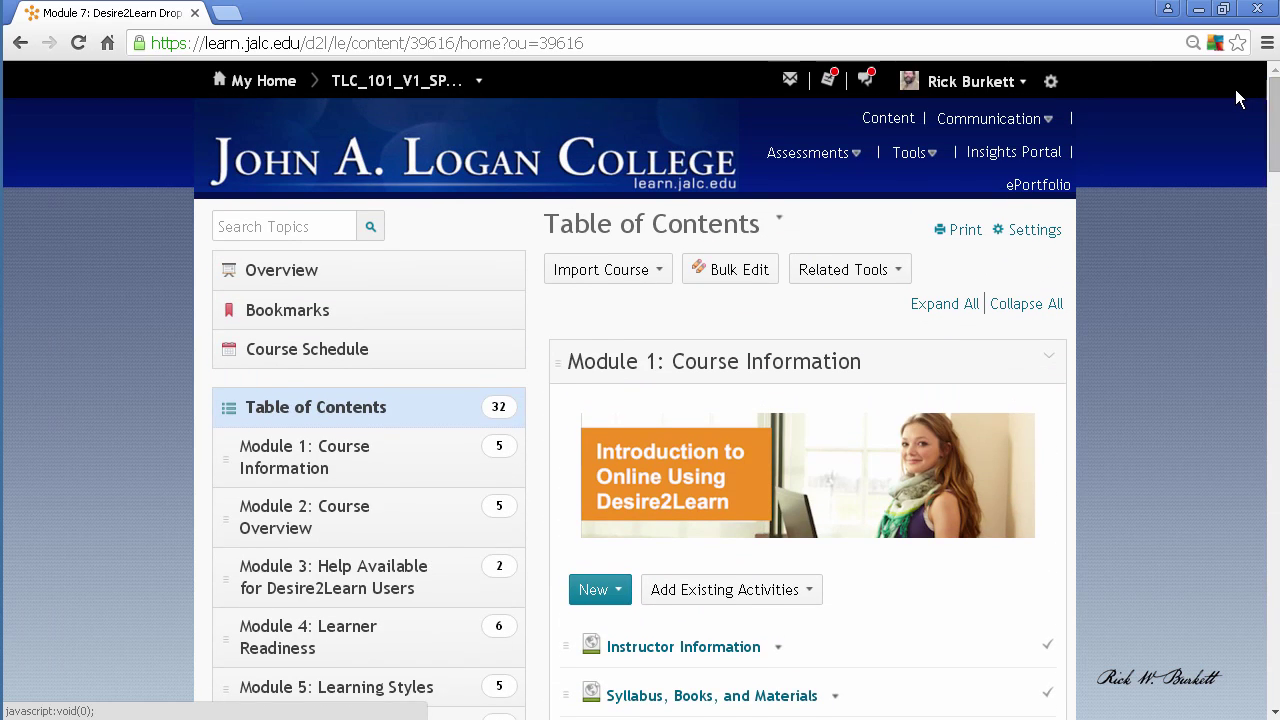